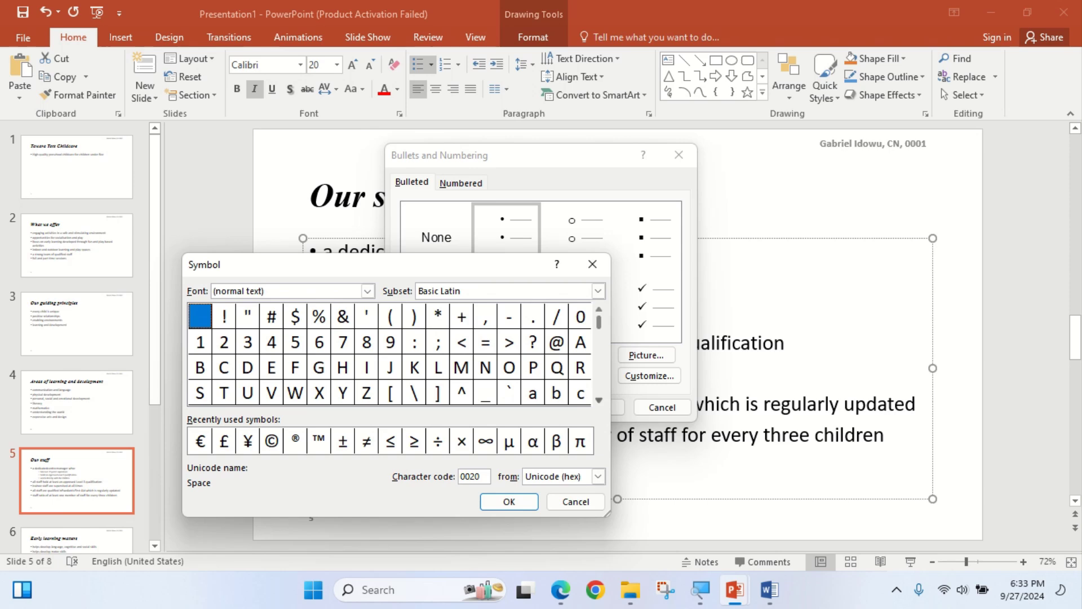
Change the bullets of the three selected sub-items under “a dedicated centre manager who:” to a custom hyphen symbol.
left_click(598, 400)
left_click(598, 399)
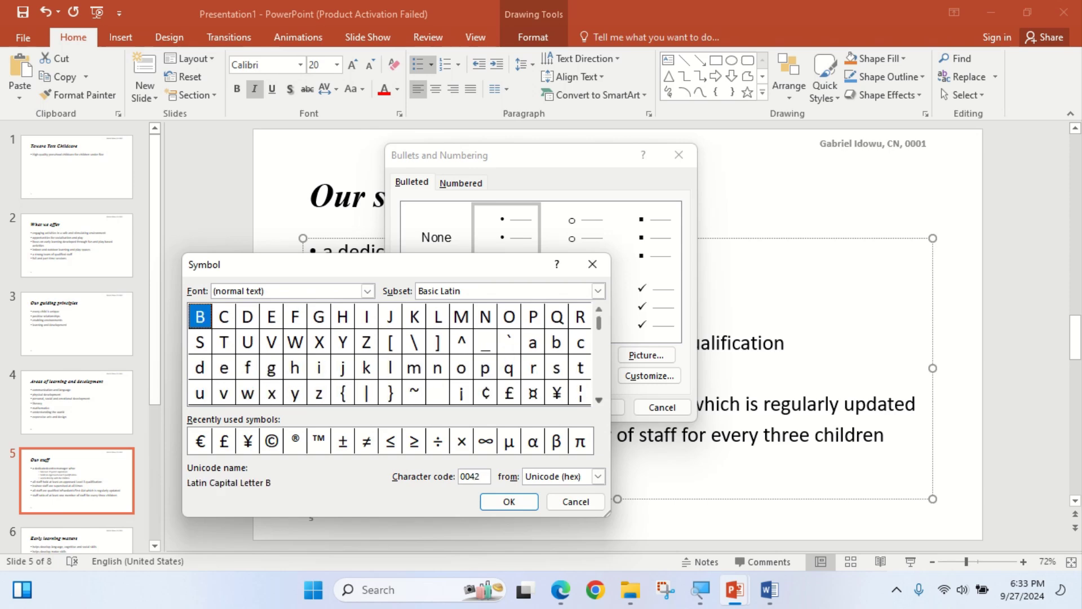
left_click(599, 399)
left_click(599, 400)
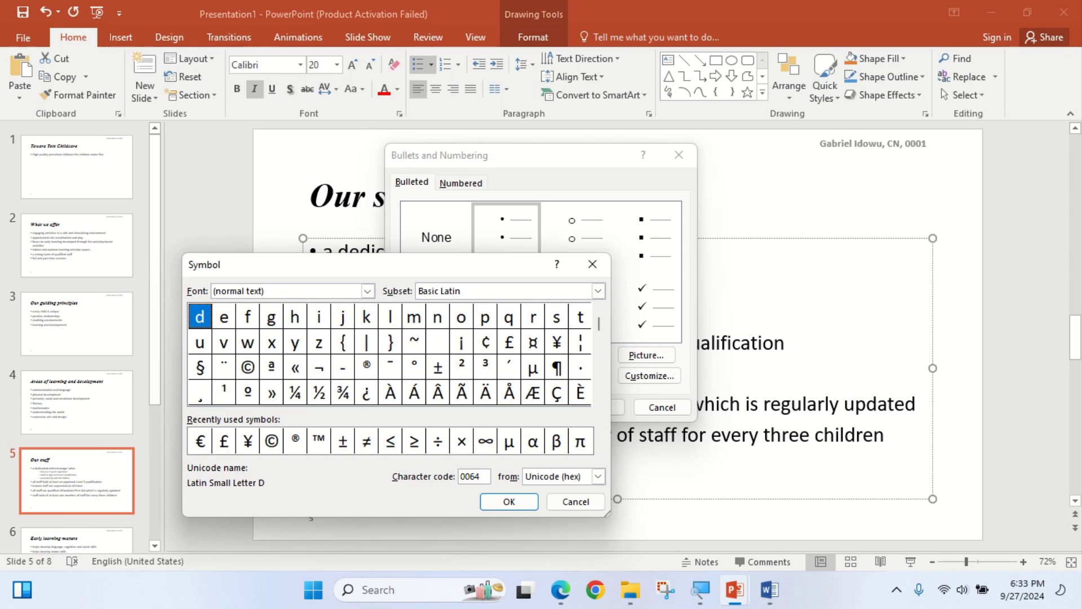
left_click(342, 368)
left_click(509, 502)
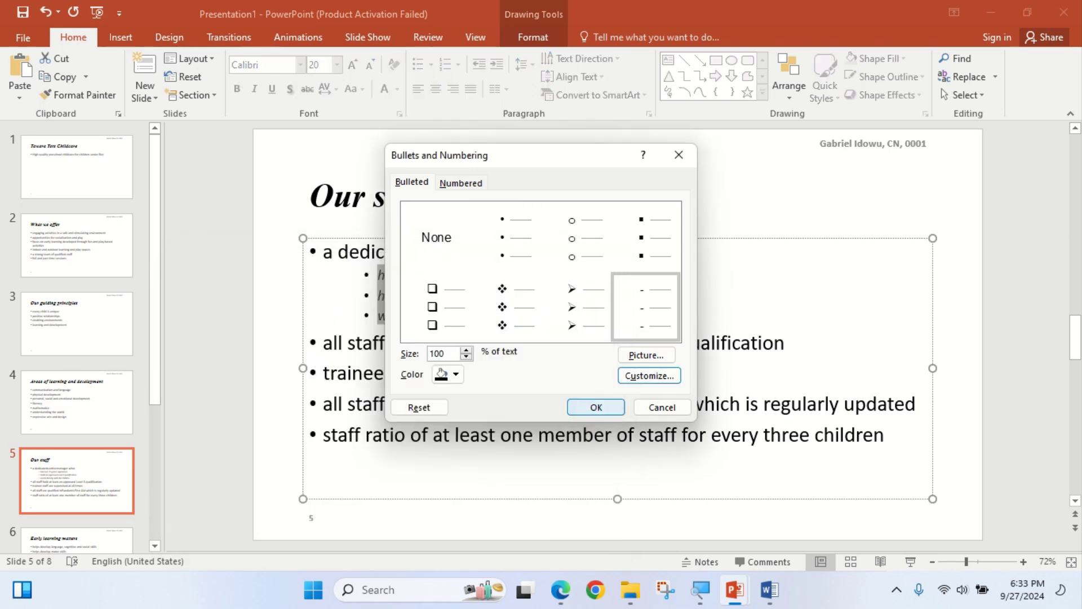
left_click(596, 407)
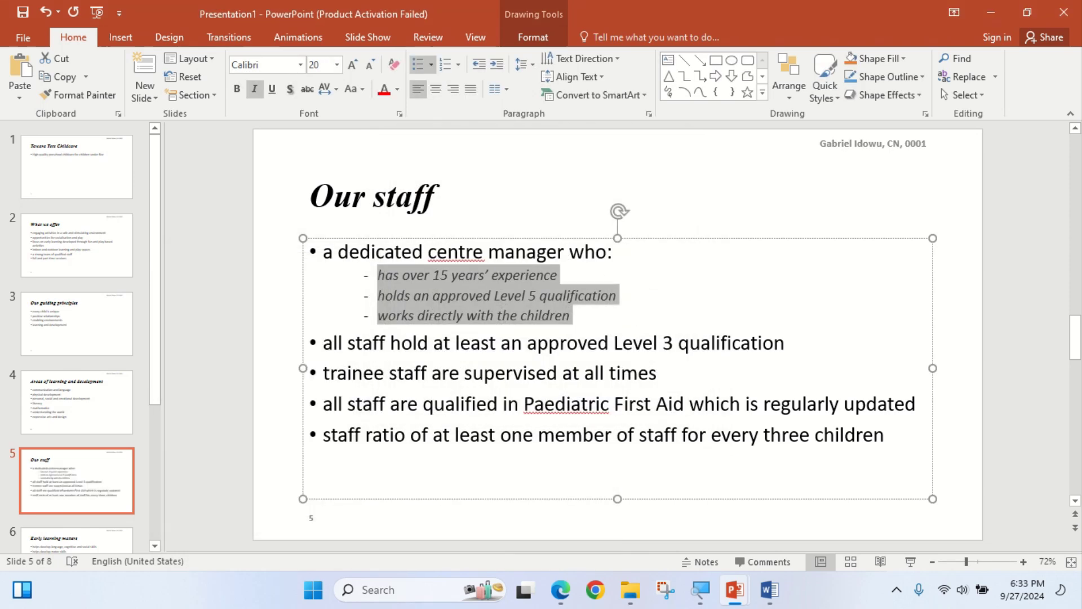
Switch to the question paper in Edge and highlight question 21's [3] mark and the two slide titles in question 22.
left_click(561, 589)
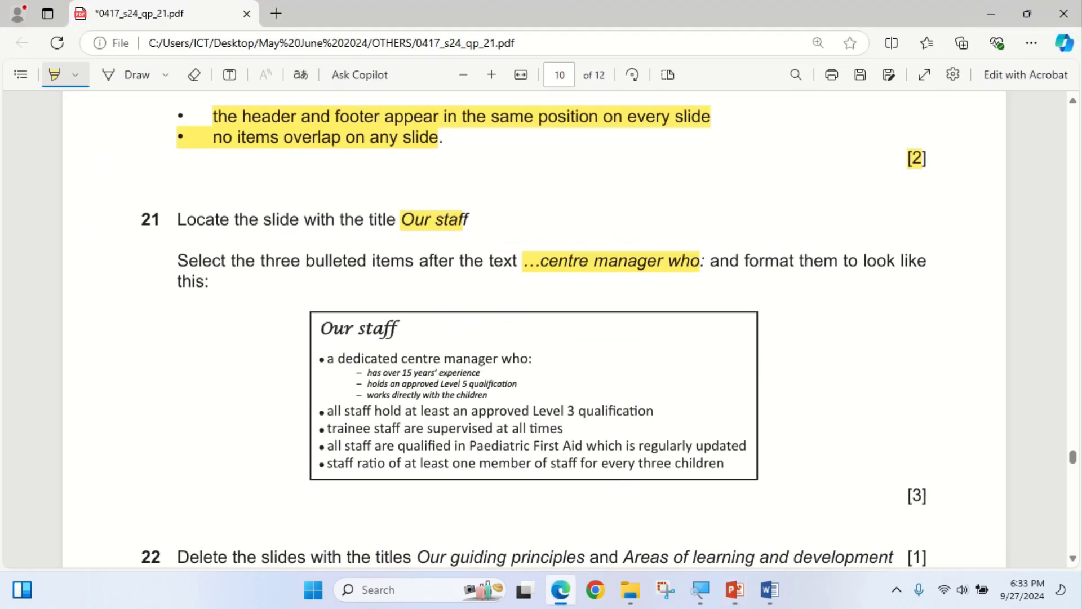
left_click_drag(885, 497, 964, 503)
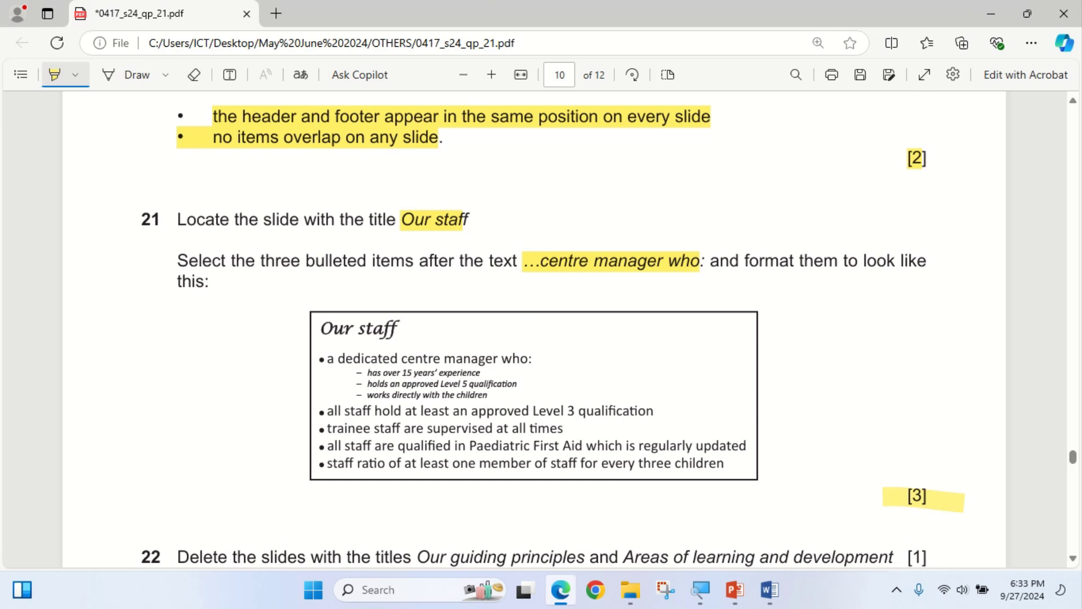
left_click(561, 590)
left_click(560, 590)
scroll(534, 329, "down", 3)
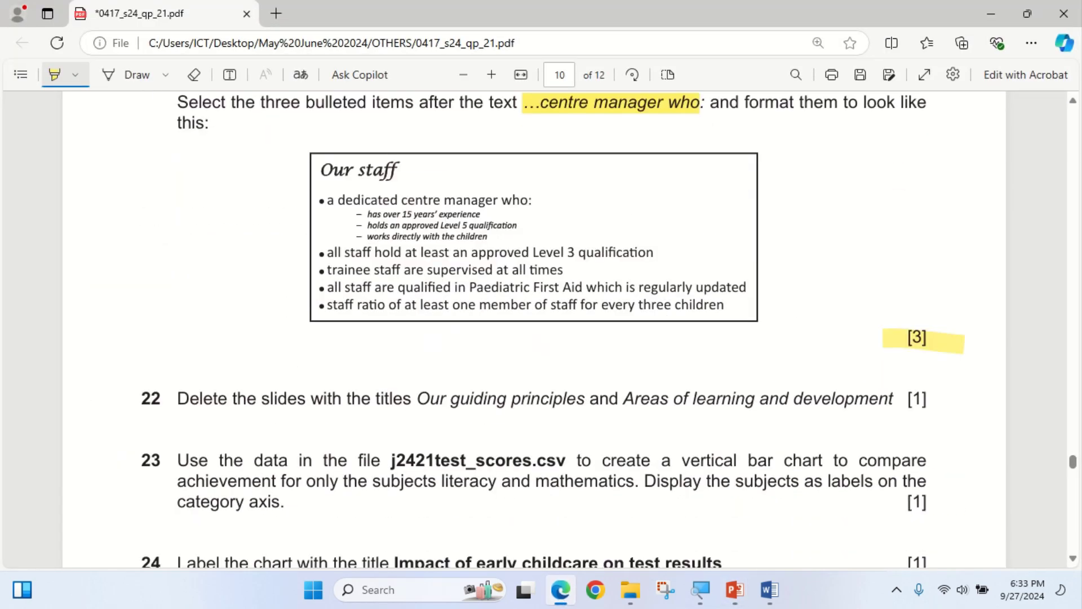
left_click_drag(417, 399, 879, 398)
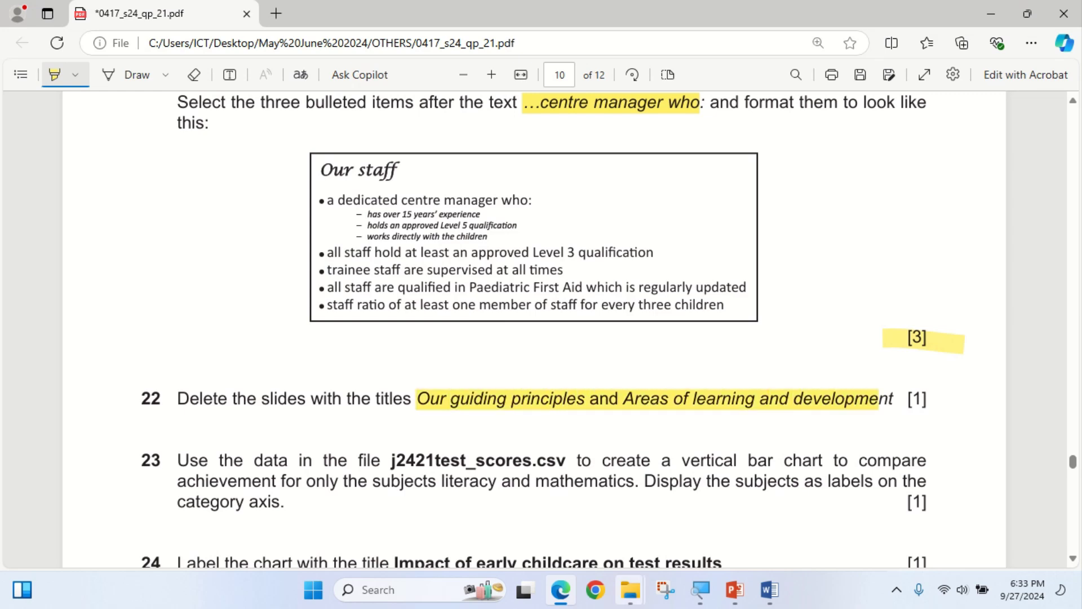
View the “Our guiding principles” slide in PowerPoint, and highlight the endings of “slides” and “titles” in question 22 of the question paper in Edge.
left_click(734, 589)
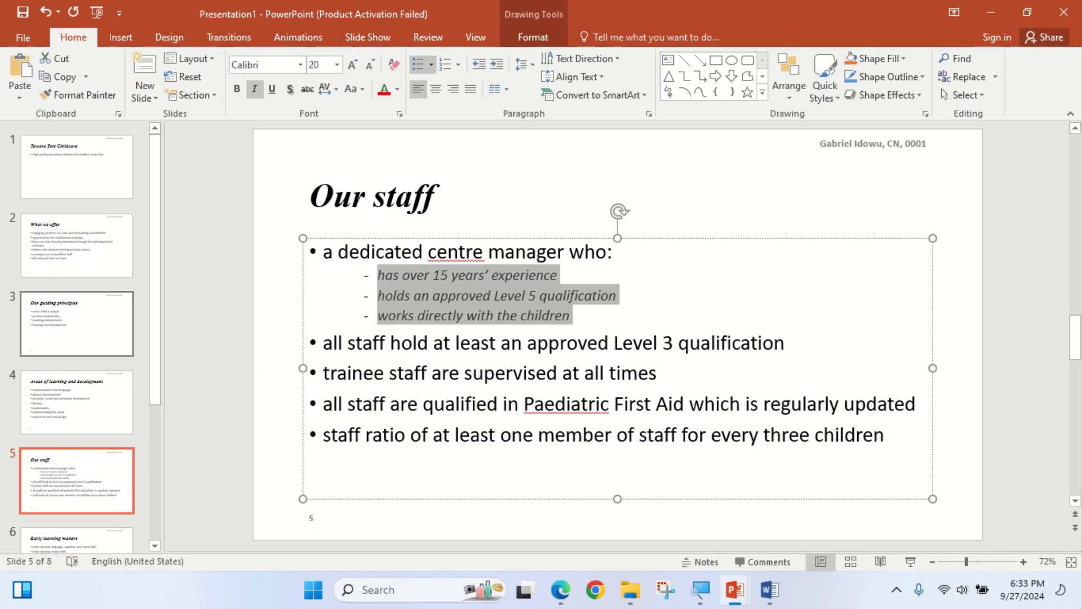
left_click(77, 324)
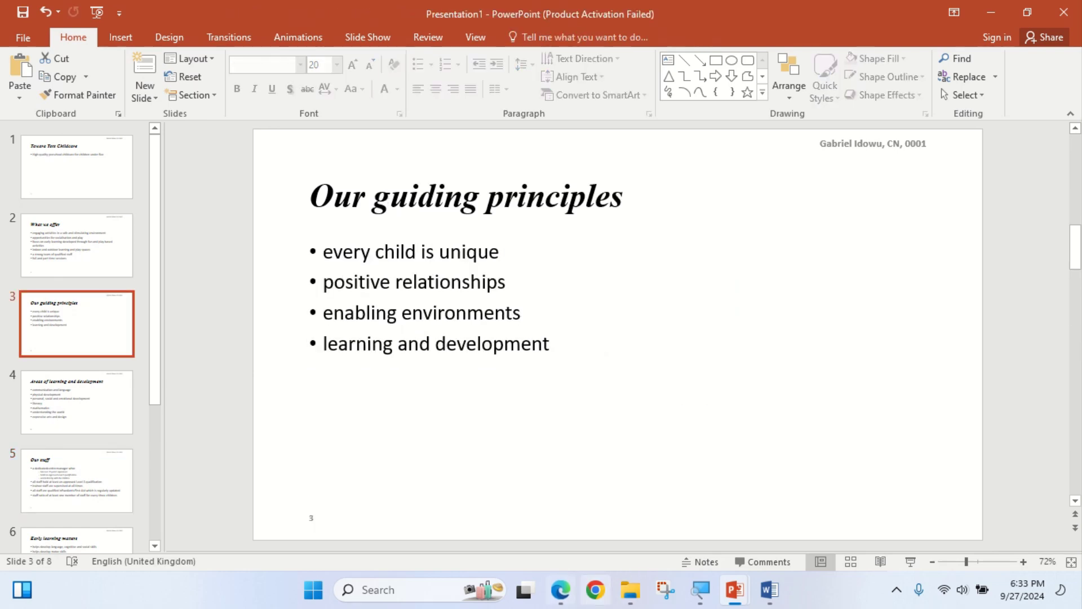
left_click(561, 589)
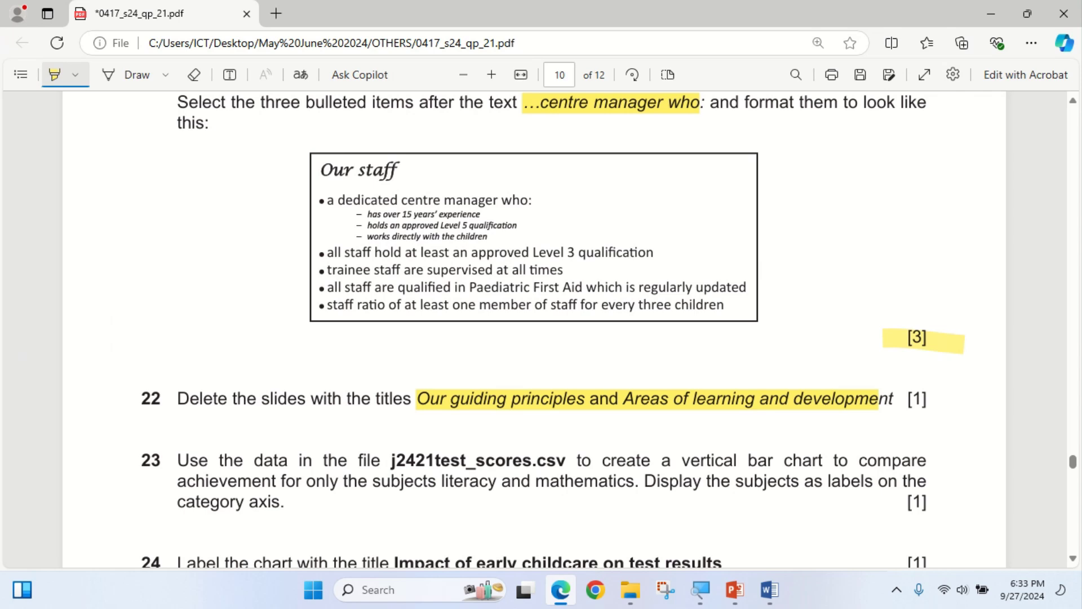
left_click_drag(287, 399, 323, 399)
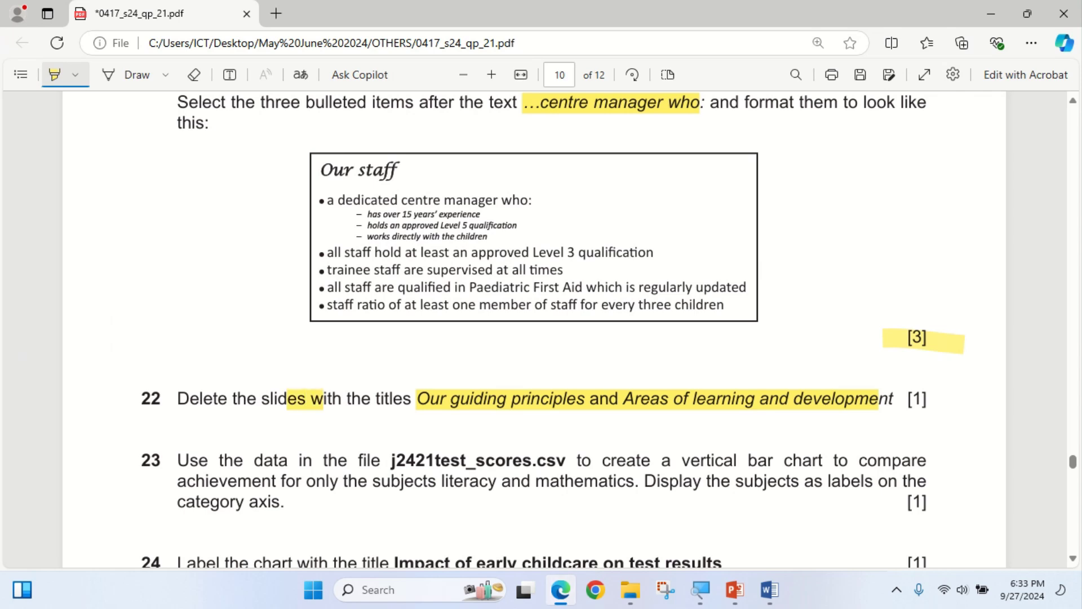
left_click_drag(393, 399, 412, 399)
Return to PowerPoint and delete the slides titled “Our guiding principles” and “Areas of learning and development”.
left_click(561, 589)
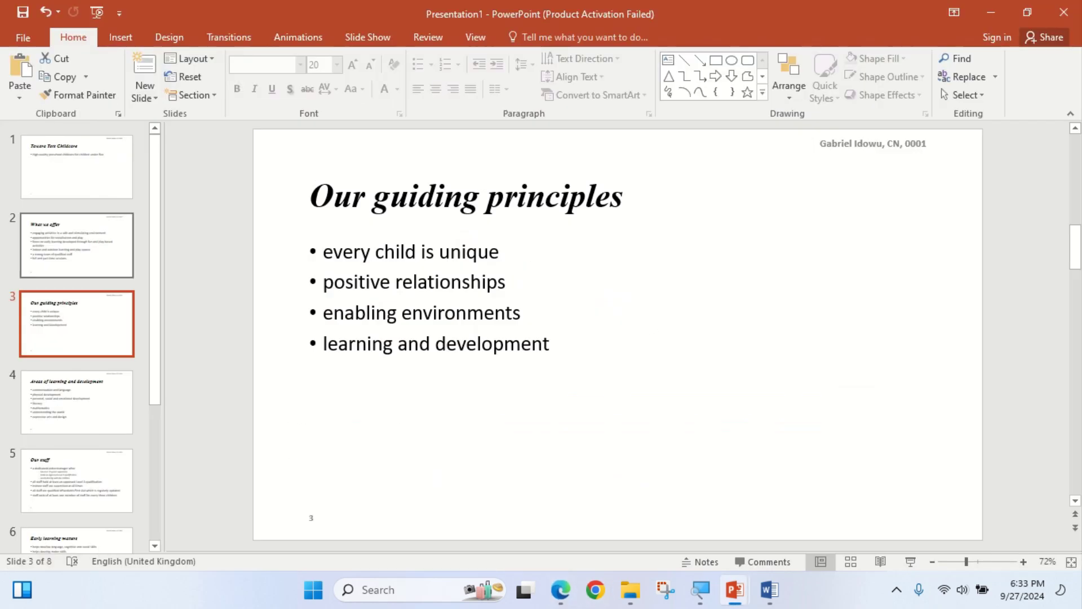
left_click(77, 402)
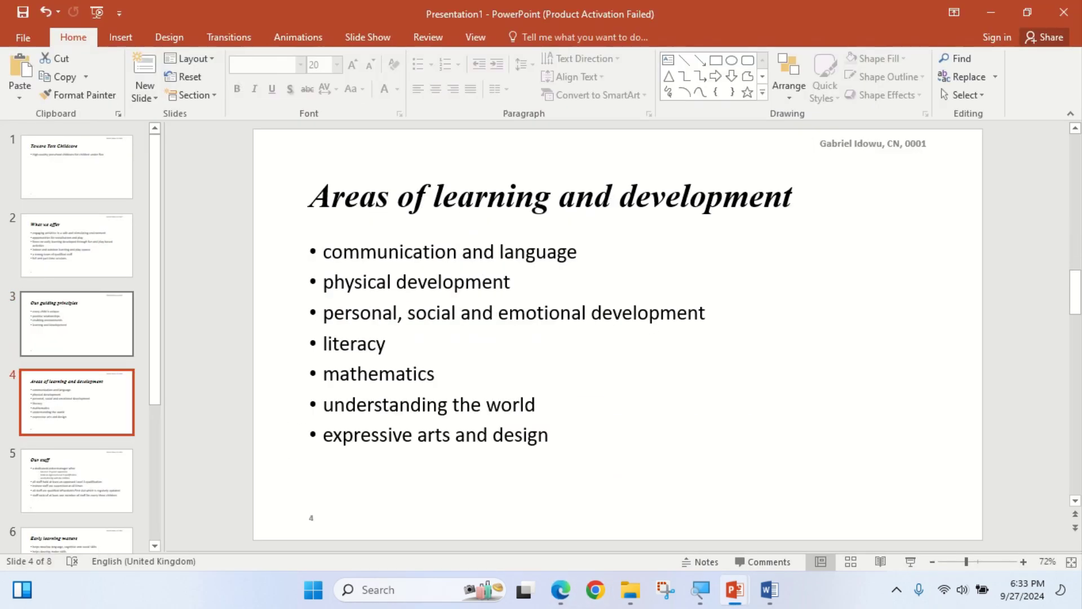
left_click(77, 324)
left_click(77, 402)
left_click(79, 327)
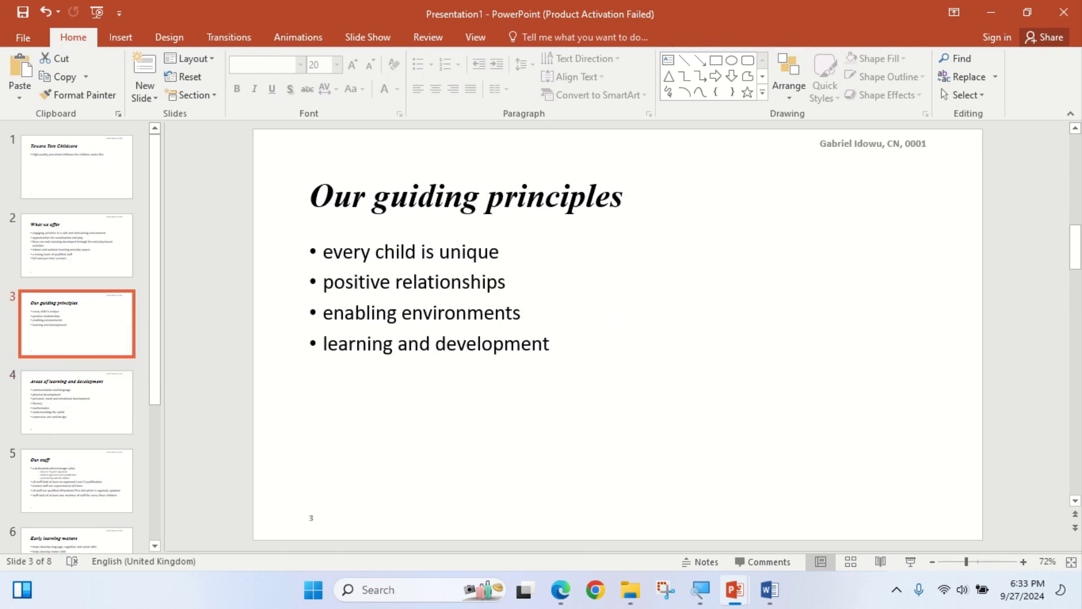
left_click(77, 398)
right_click(77, 390)
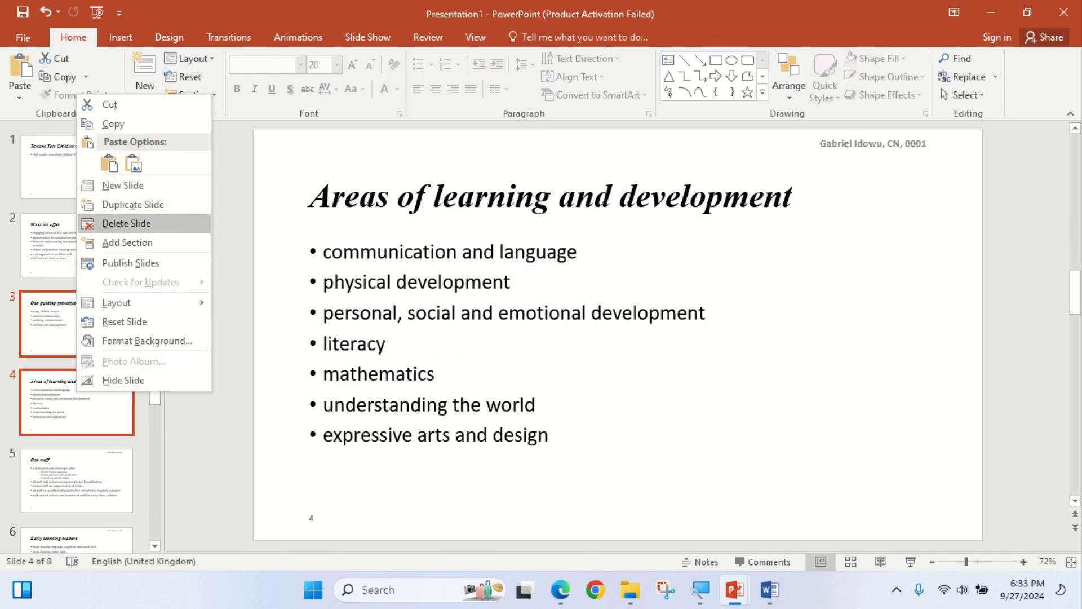
left_click(126, 223)
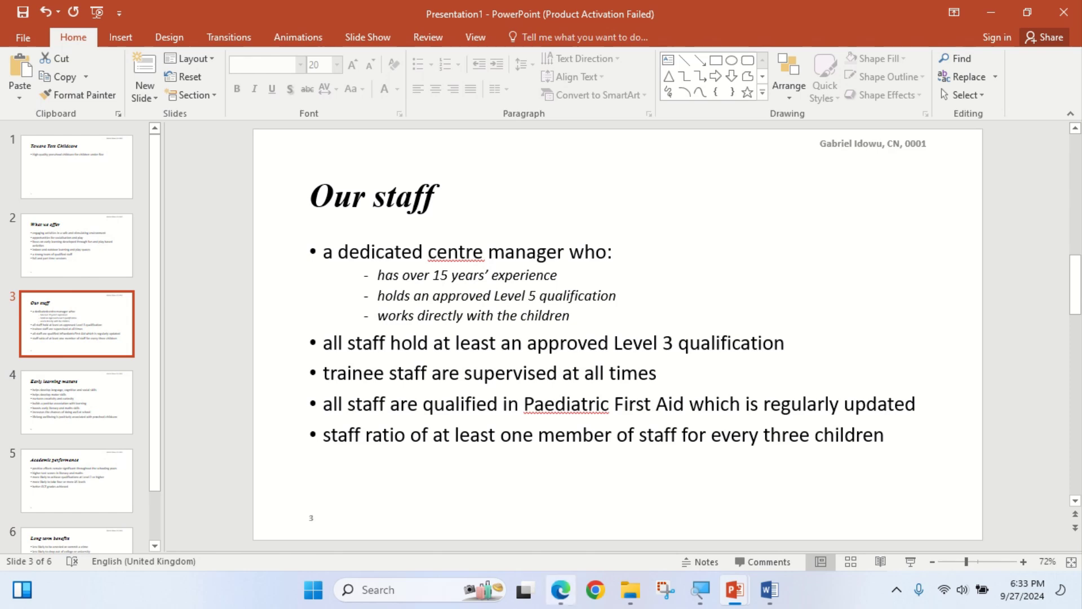
In the question paper in Edge, highlight question 23's file name j2421test_scores.csv, the chart type and the literacy and mathematics requirement.
left_click(560, 589)
scroll(534, 330, "down", 1)
scroll(534, 330, "down", 3)
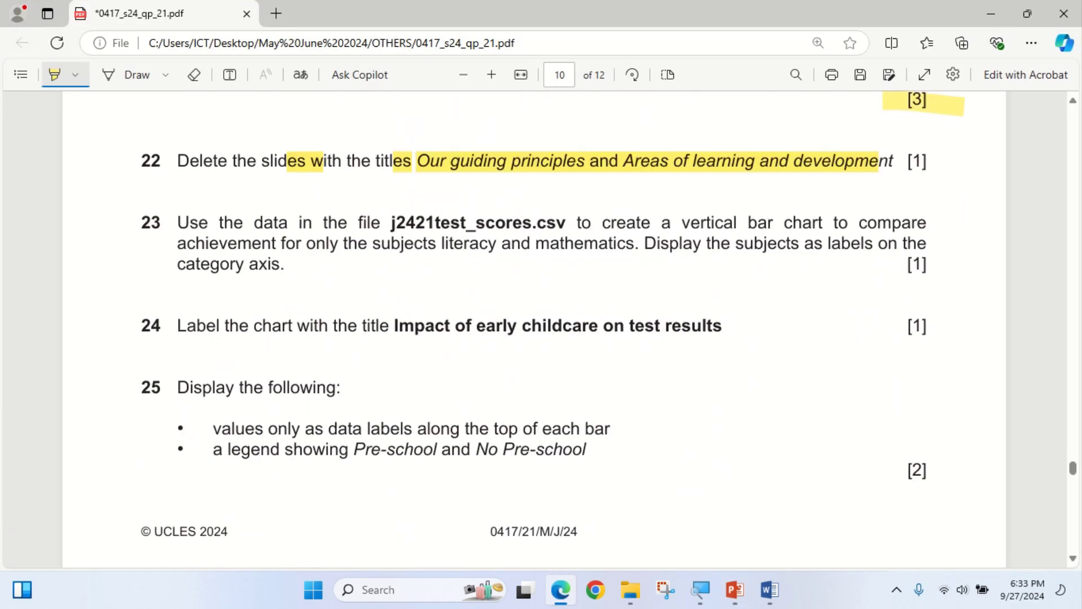
left_click_drag(390, 224, 556, 224)
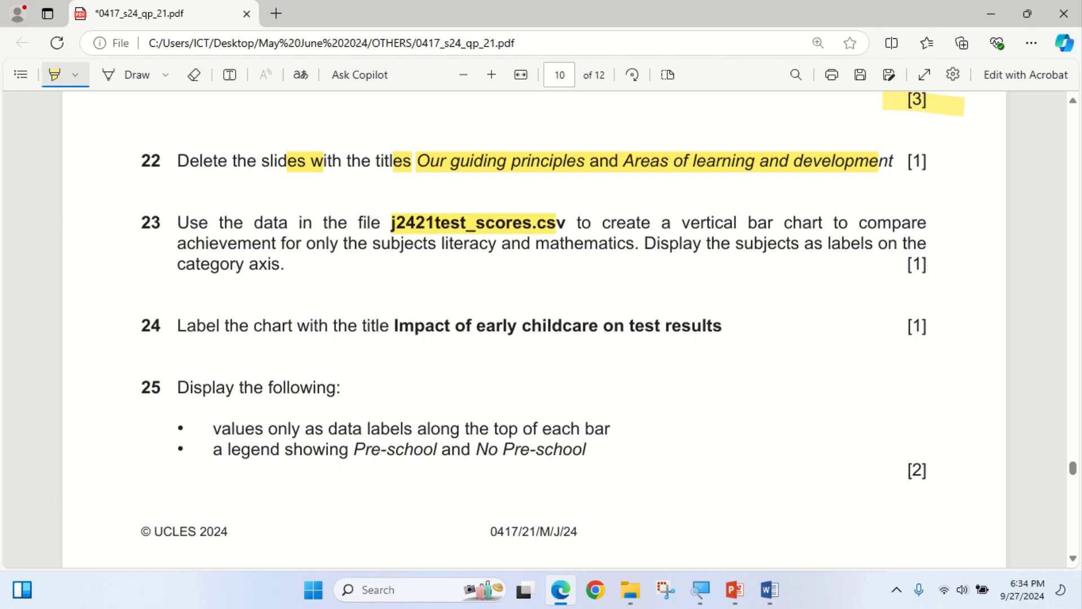
left_click_drag(681, 224, 803, 224)
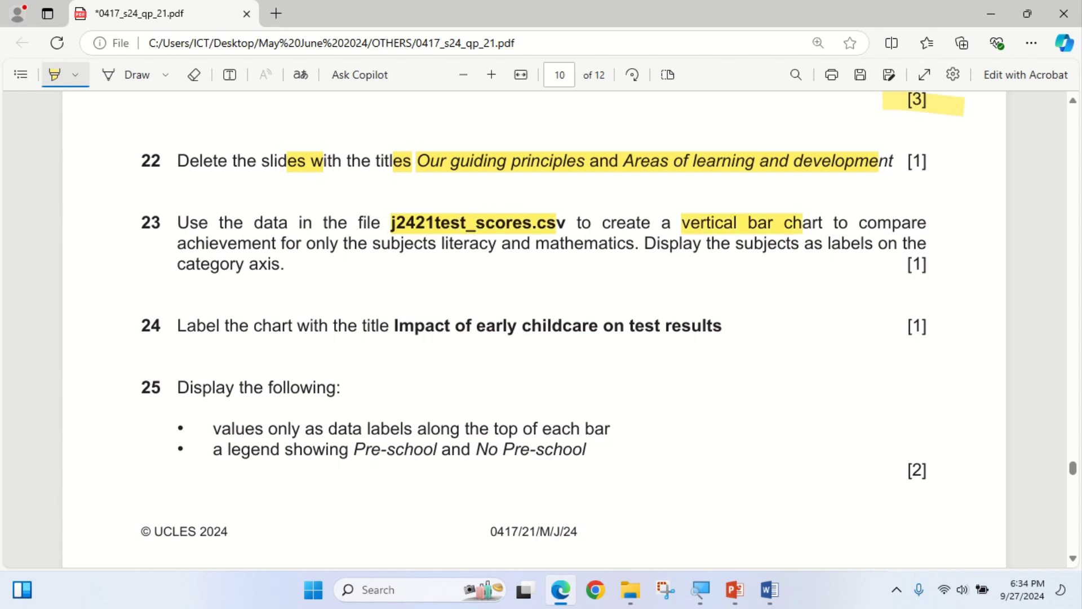
left_click_drag(195, 243, 626, 244)
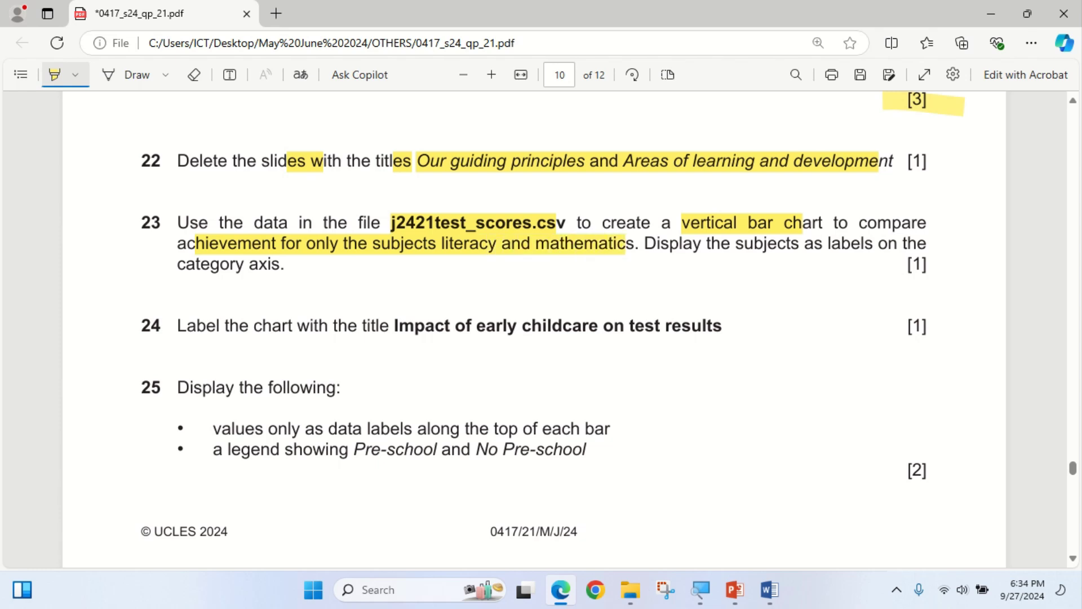
Open j2421test_scores.csv from the 0417_s24_sf_21 folder in Excel, dismiss the activation wizard, and maximize the workbook window.
mouse_move(560, 589)
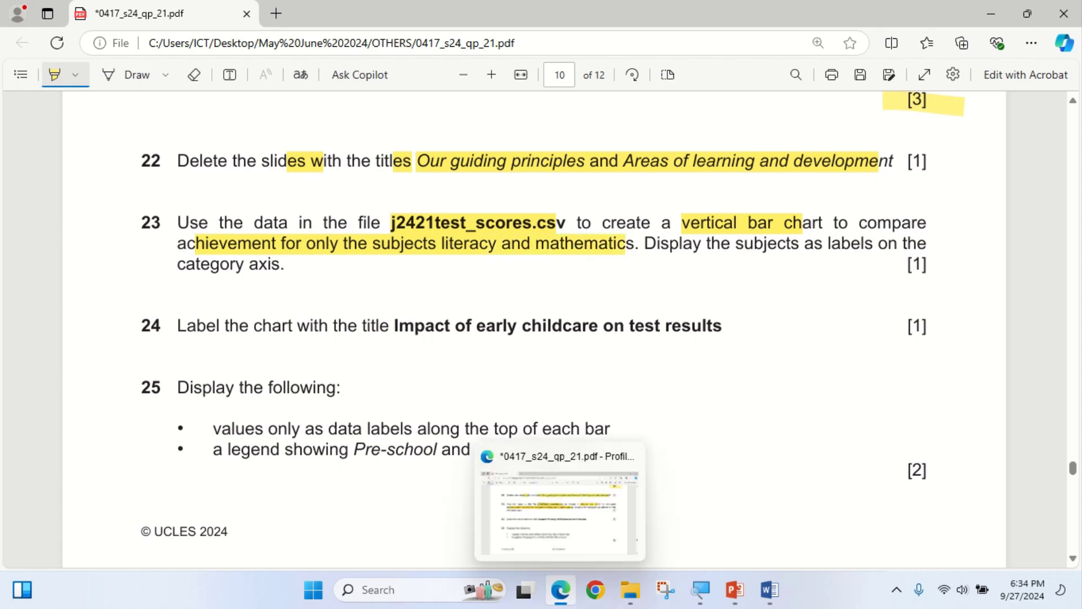
mouse_move(631, 589)
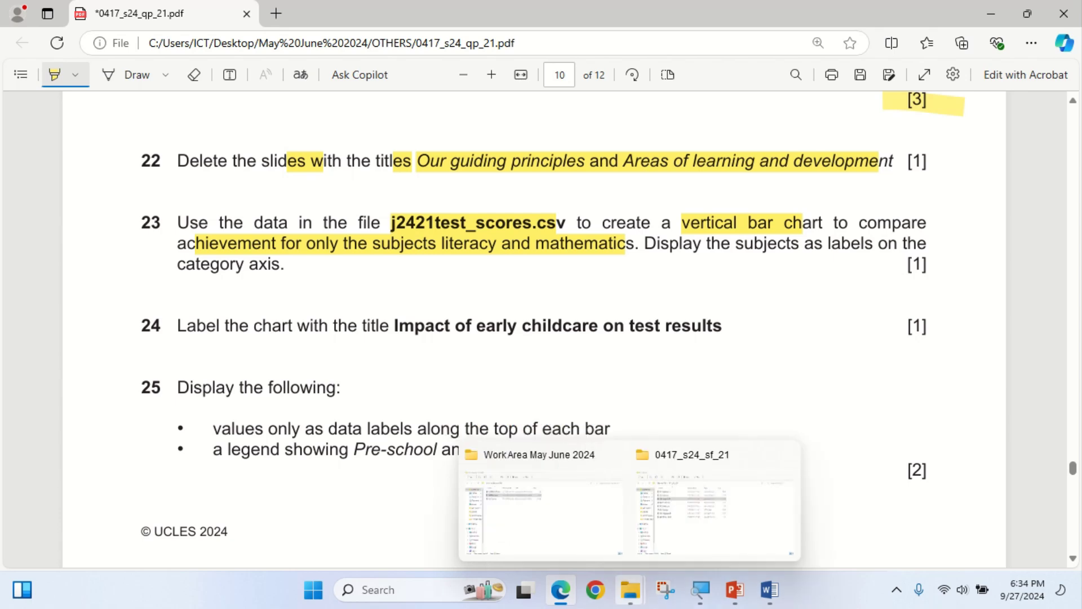
left_click(722, 496)
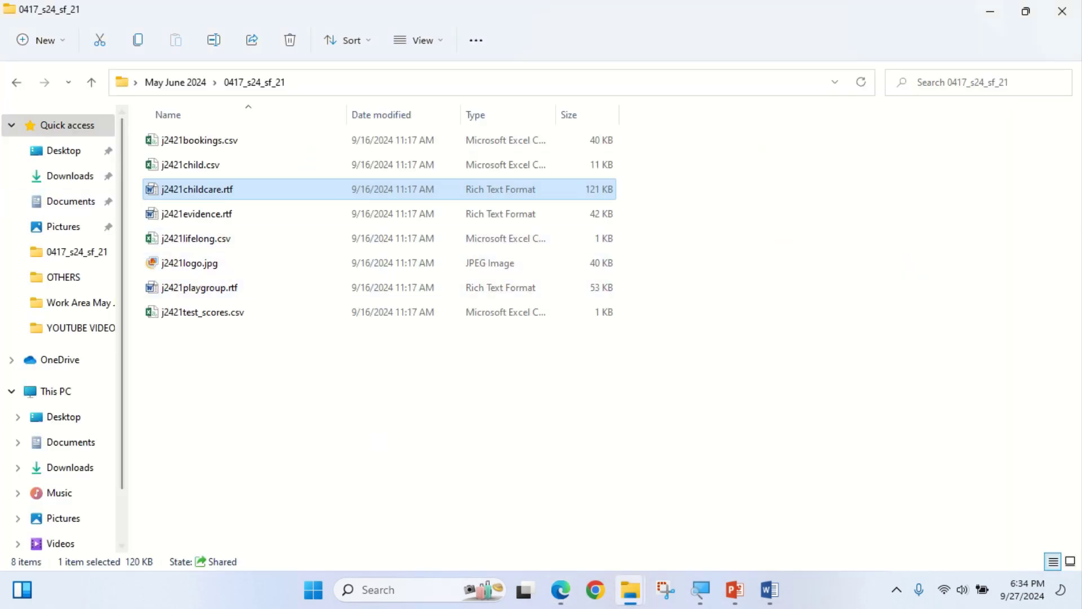
double_click(202, 312)
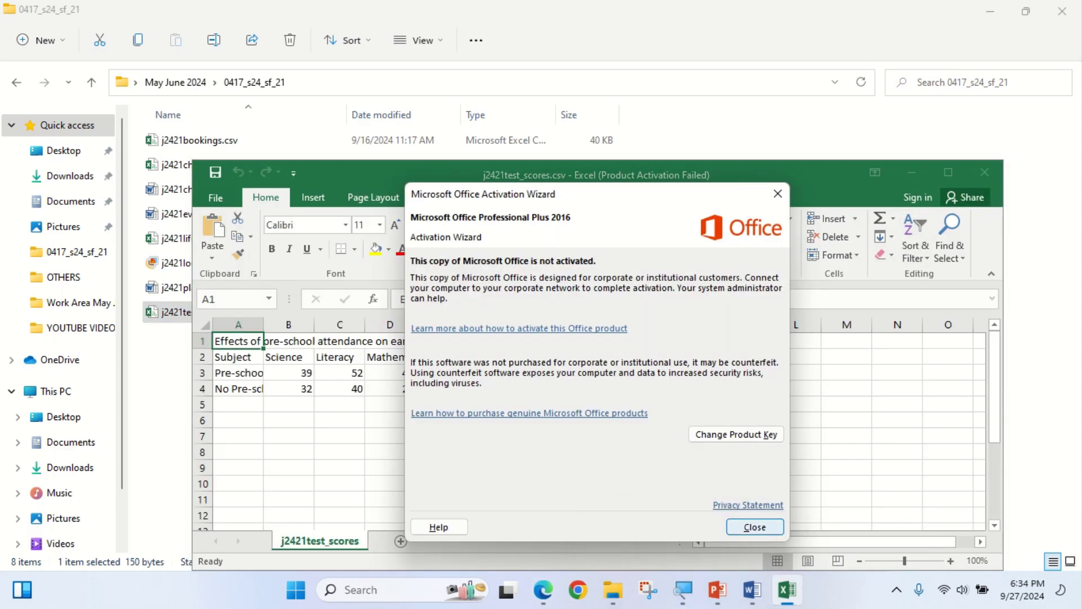
left_click(753, 525)
left_click(542, 589)
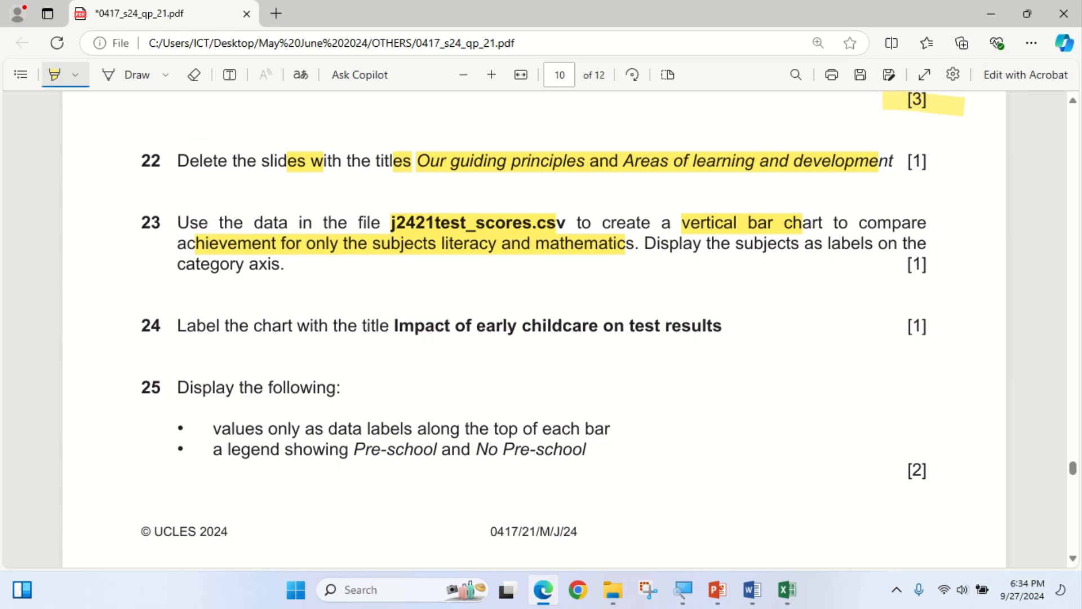
left_click(543, 589)
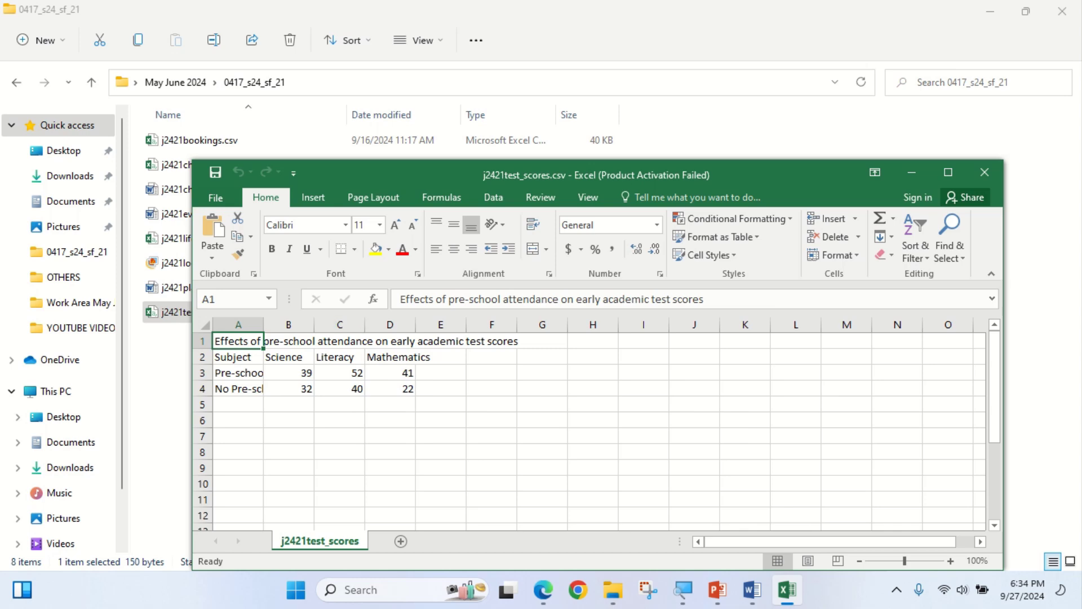
left_click(948, 172)
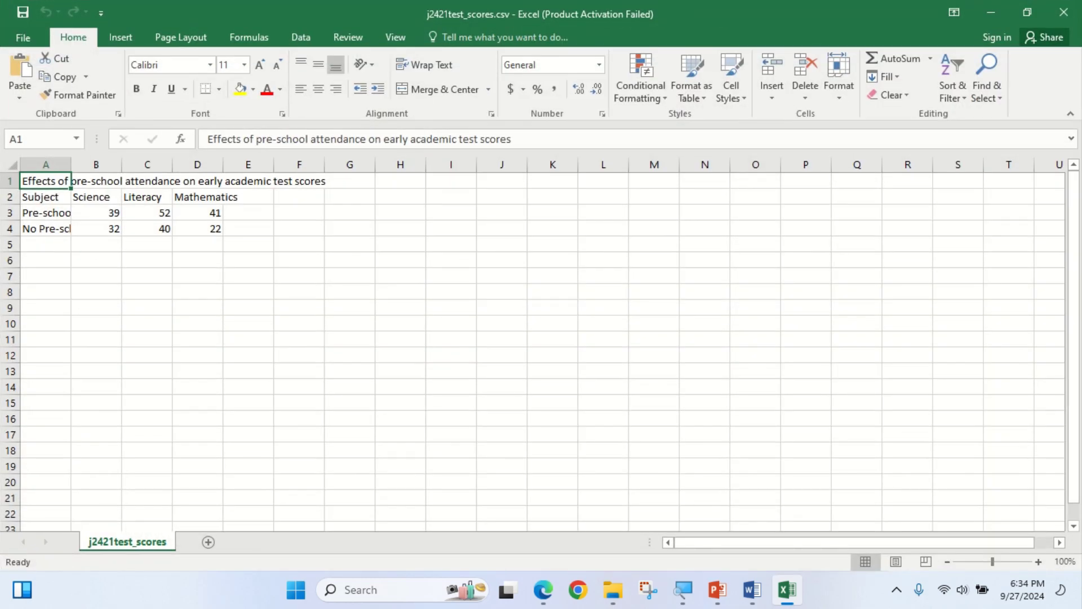
scroll(533, 344, "up", 16, "ctrl")
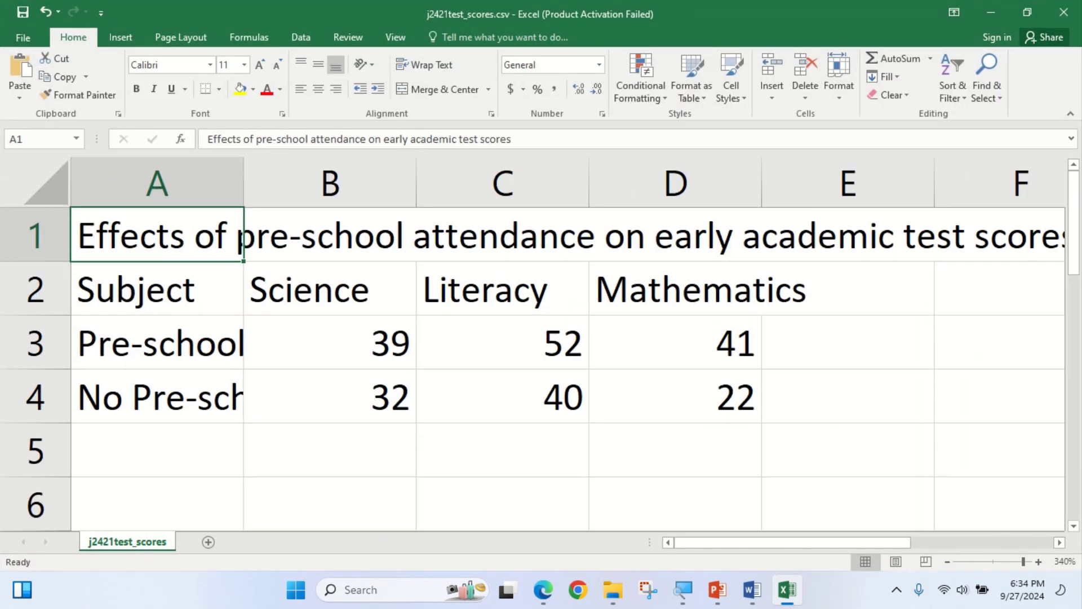
Select cells A2:A4 together with C2:D4 as the chart data, checking question 23 in the question paper.
left_click_drag(158, 289, 169, 394)
left_click(543, 590)
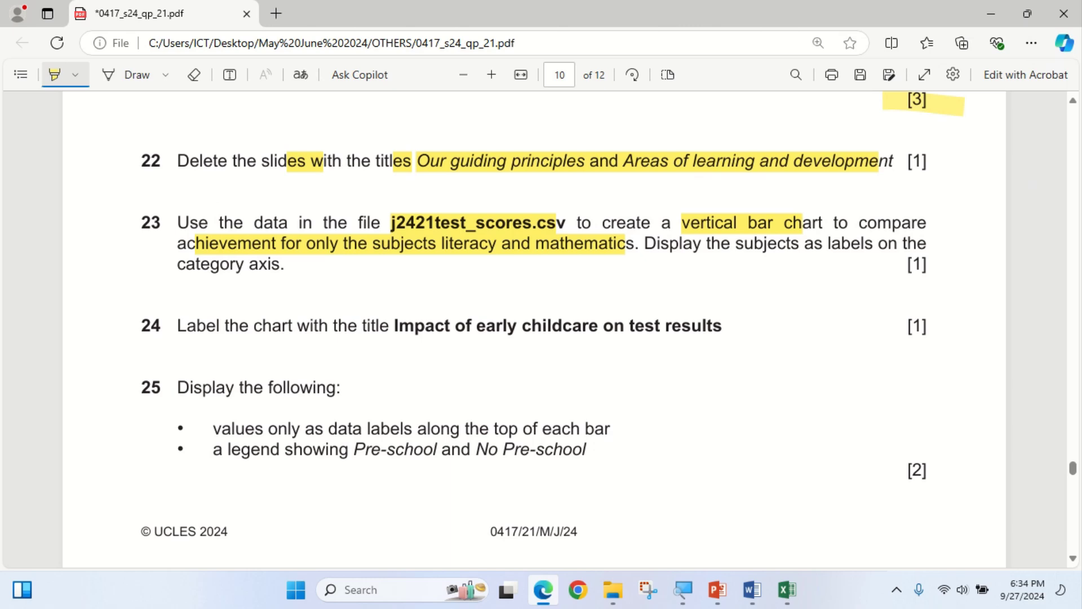
left_click(543, 590)
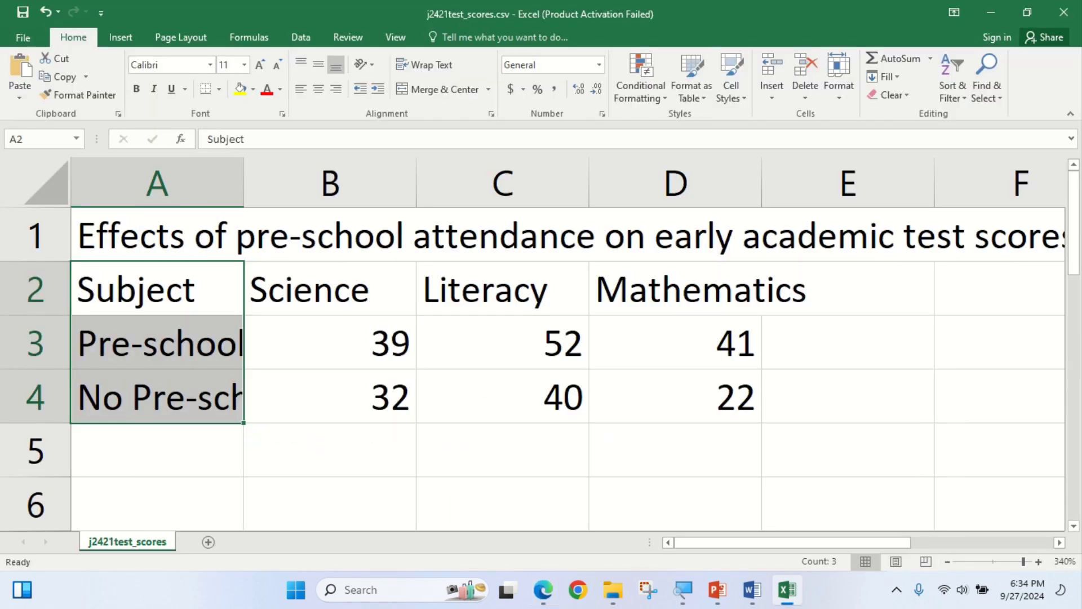
left_click_drag(502, 290, 675, 398)
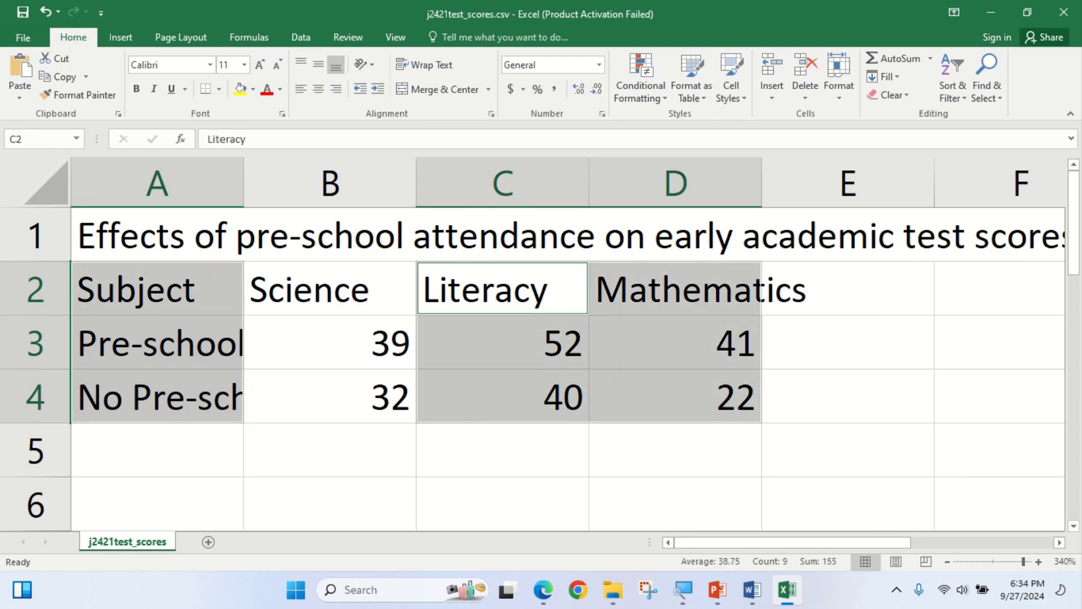
Insert a clustered column chart from the selected cells, with Pre-school and No Pre-school on the category axis and Literacy and Mathematics as series.
left_click(120, 37)
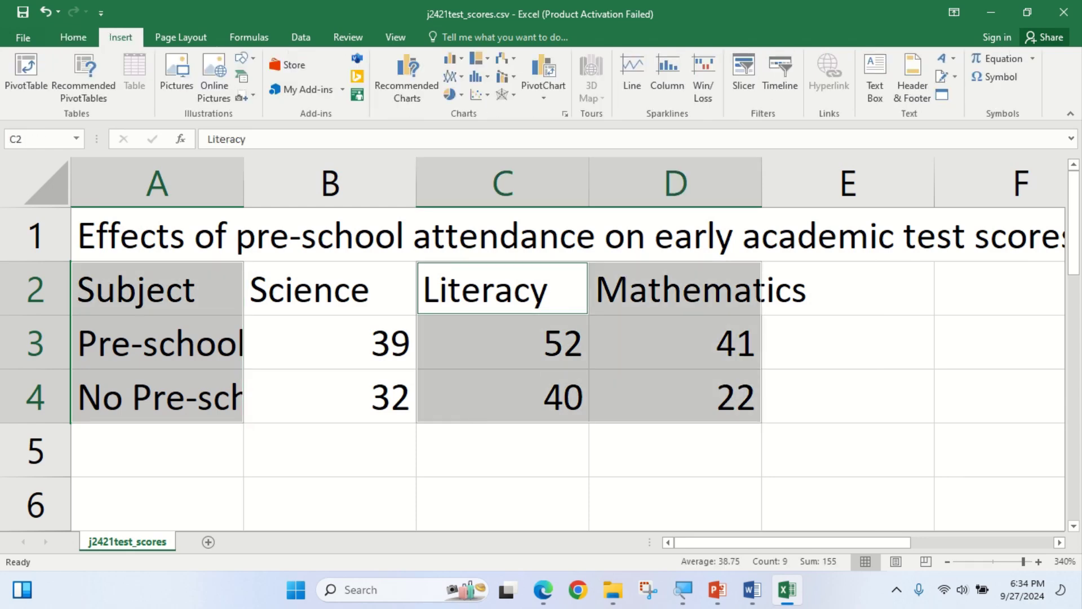
left_click(542, 590)
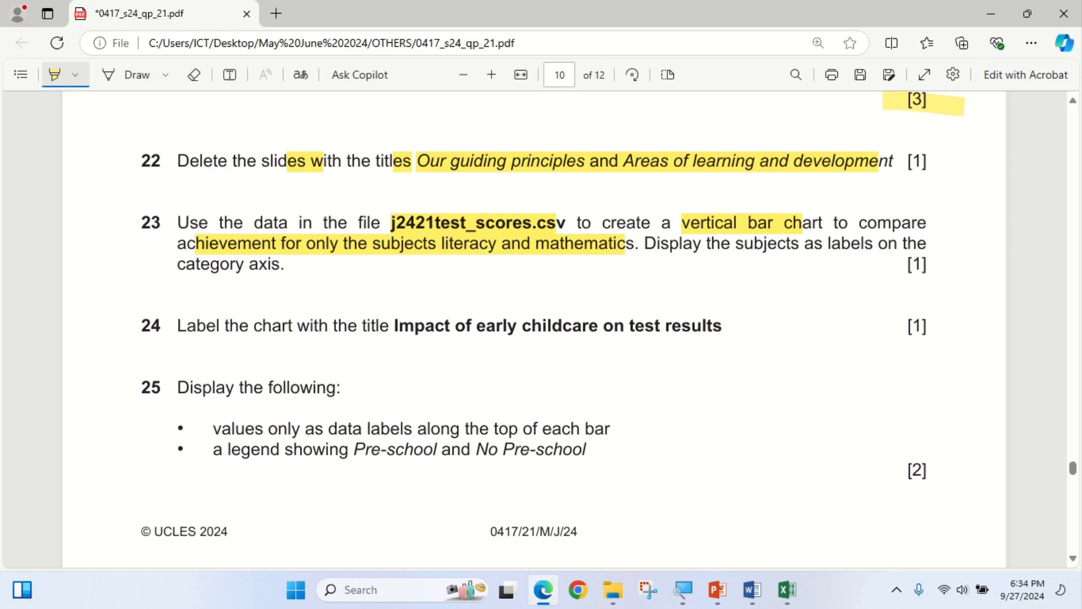
key("alt+Tab")
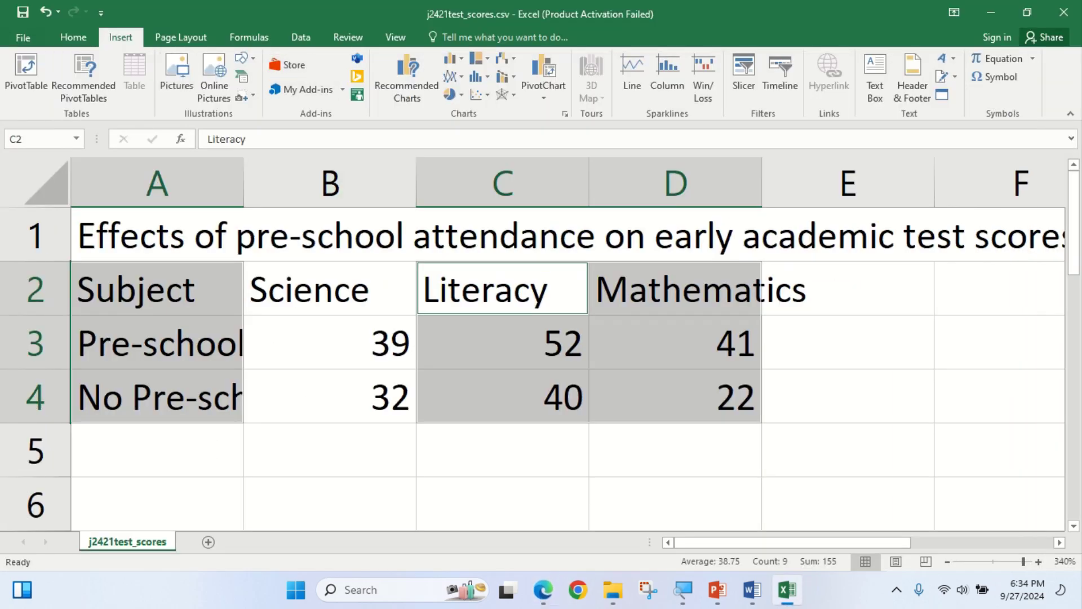
left_click(407, 79)
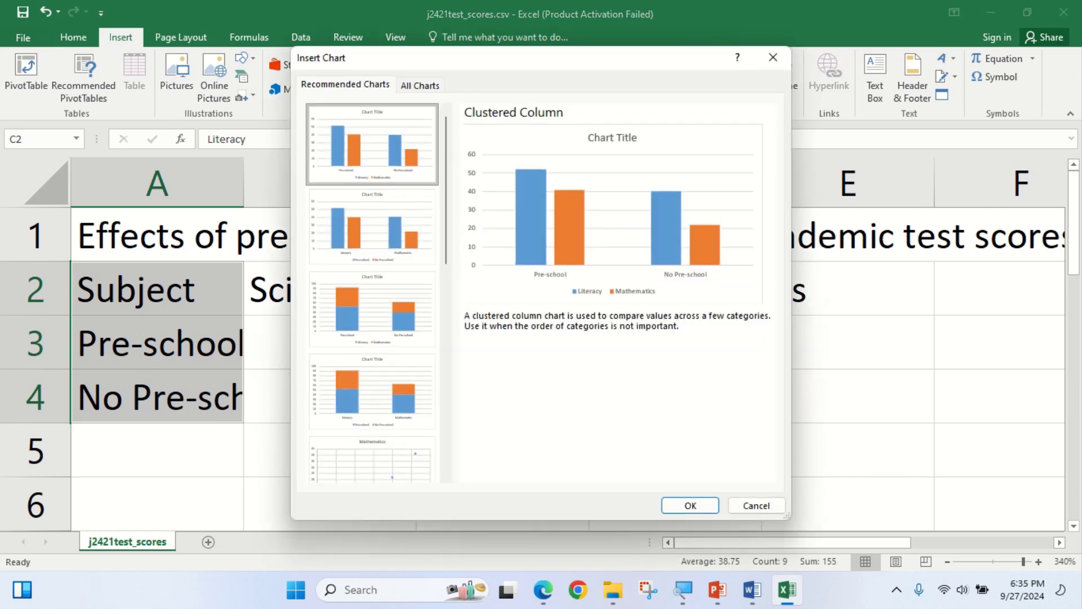
left_click(372, 226)
left_click(372, 144)
left_click(372, 227)
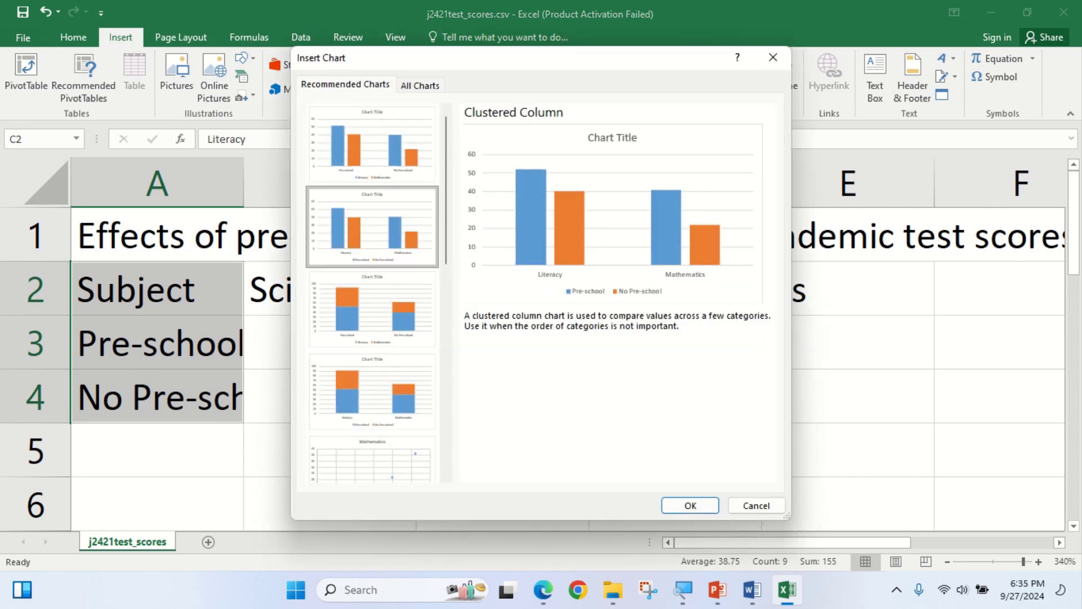
left_click(372, 144)
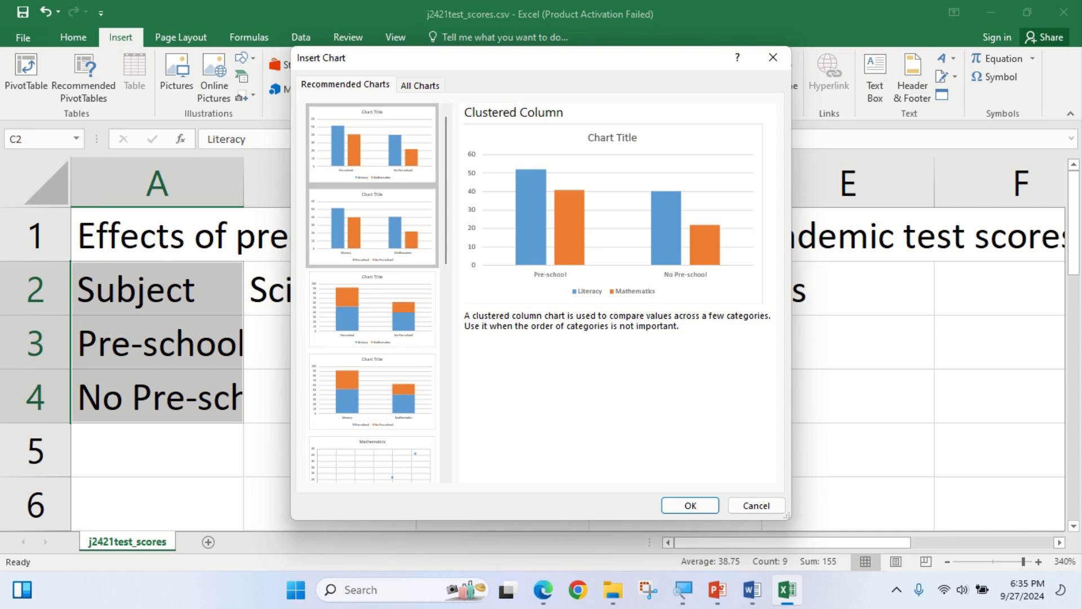
left_click(372, 226)
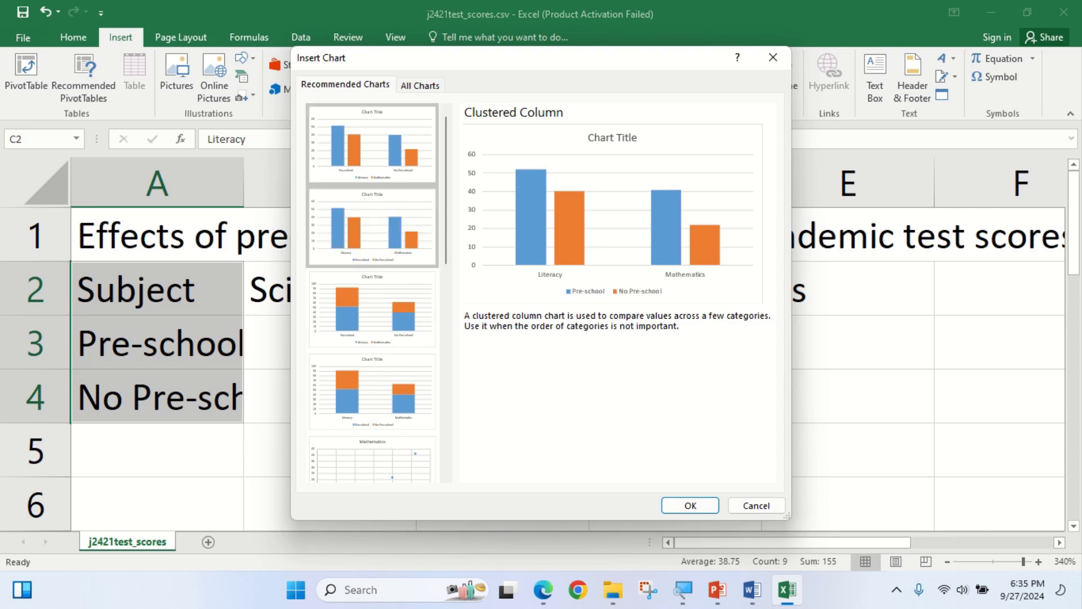
left_click(372, 144)
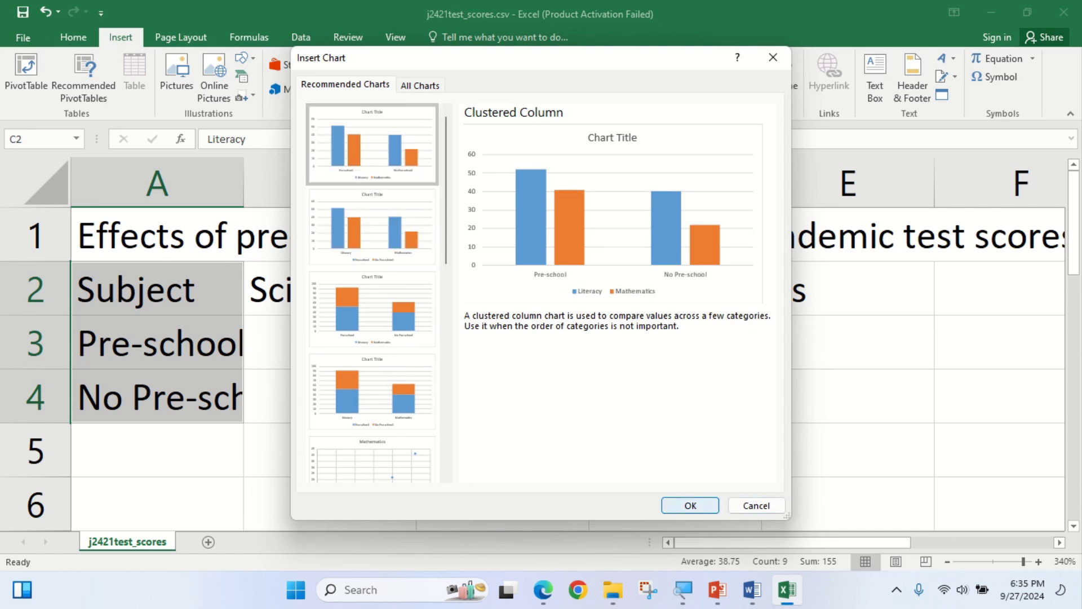
left_click(690, 505)
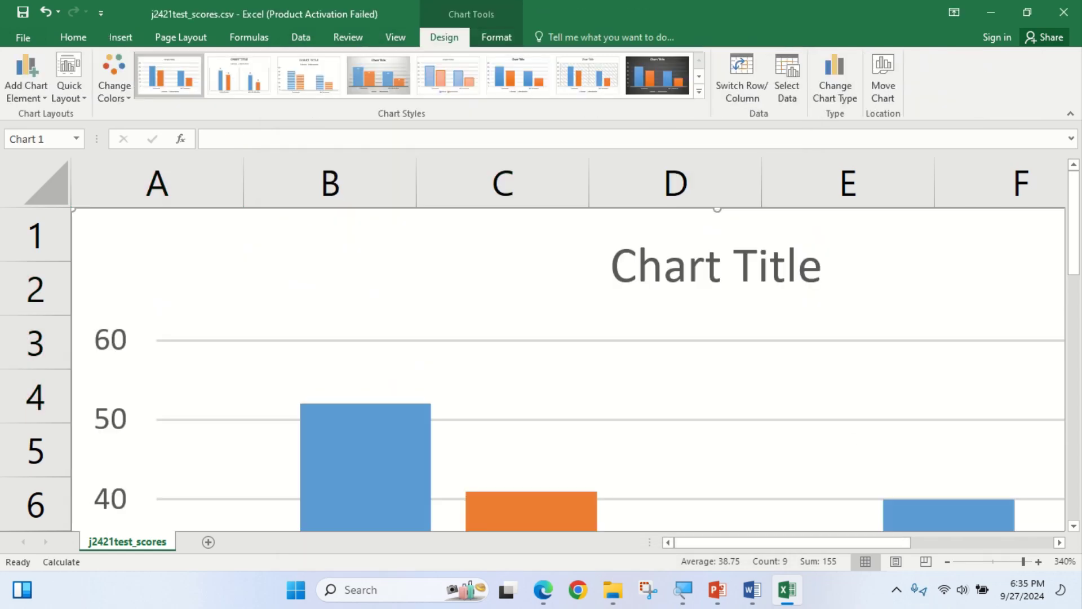
Move the chart beside the data table so it no longer covers the cells, and check question 23 in the question paper.
scroll(541, 343, "down", 12, "ctrl")
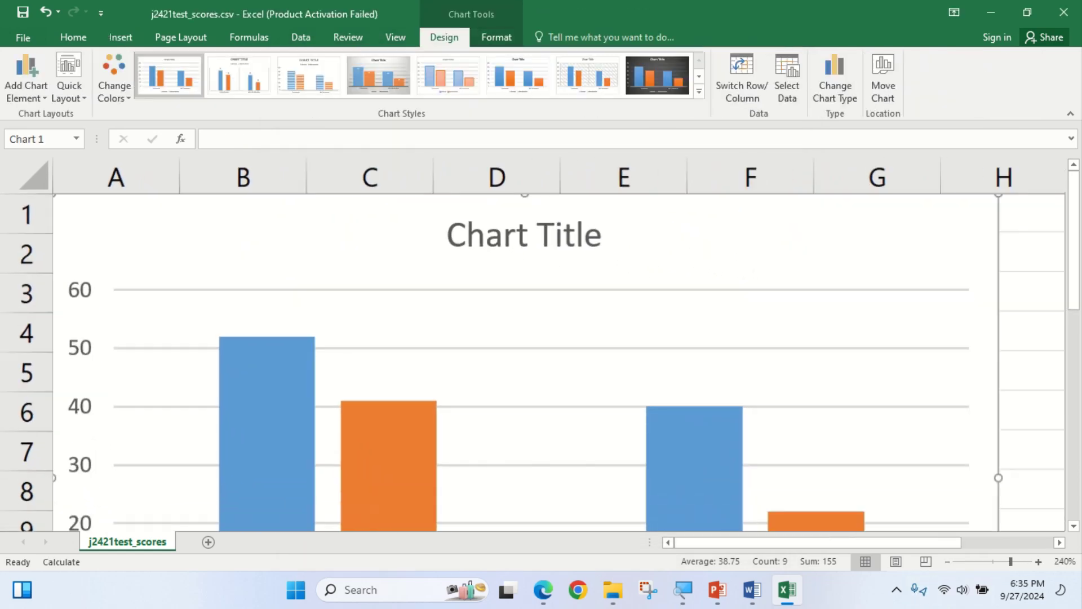
scroll(541, 344, "down", 3, "ctrl")
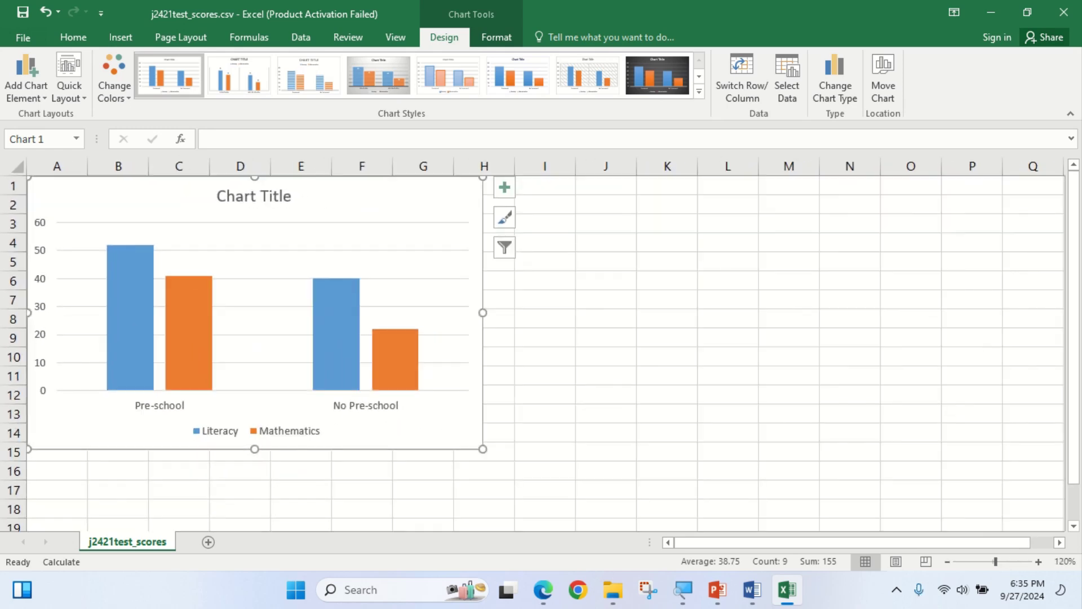
left_click(262, 250)
left_click_drag(262, 260, 669, 299)
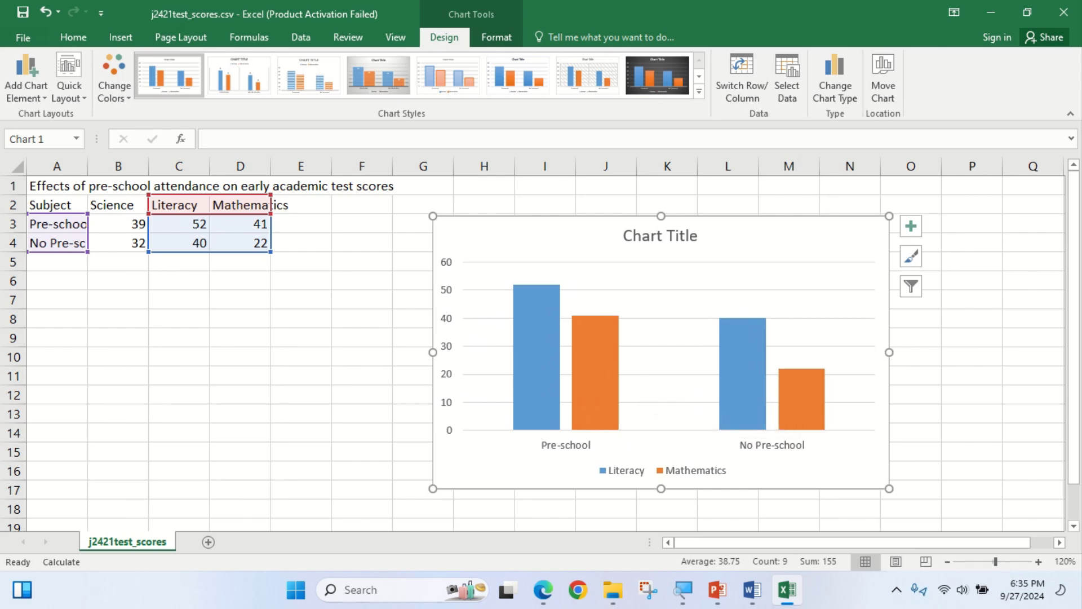
left_click(543, 589)
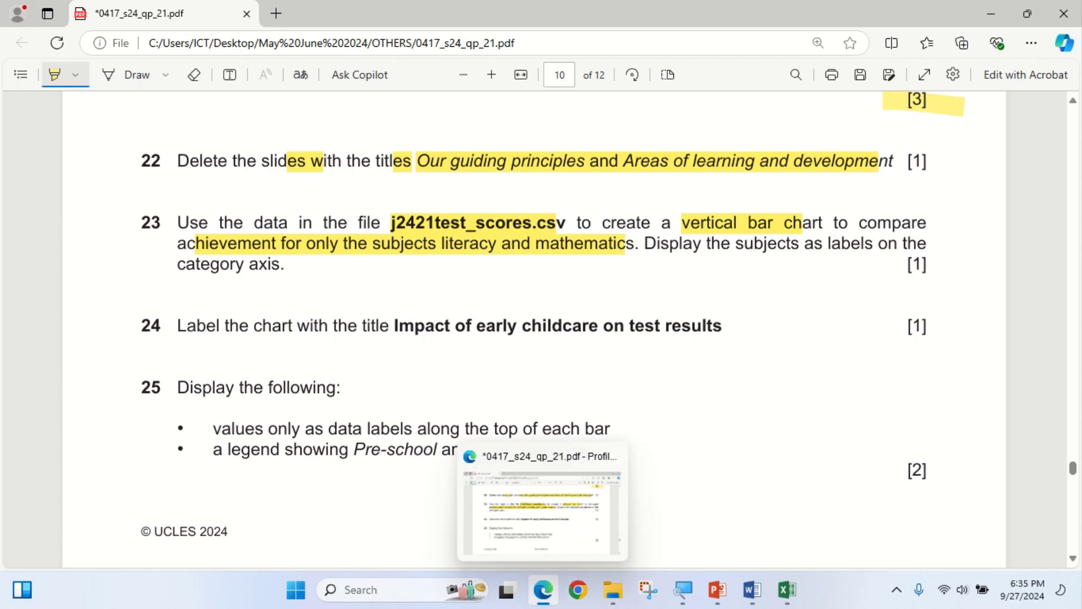
left_click(786, 590)
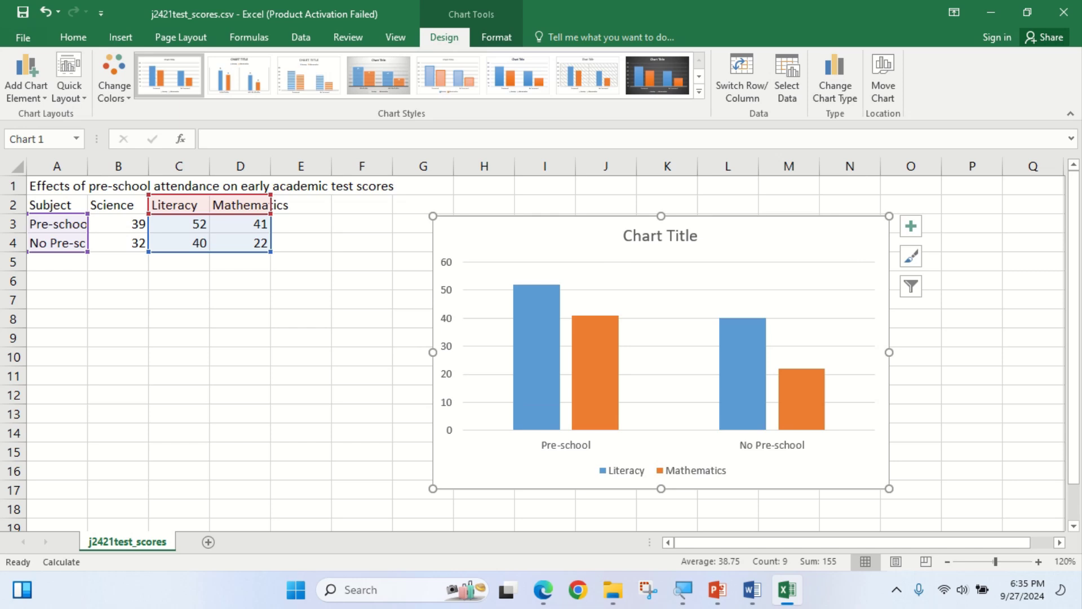
Switch to the question paper in Edge and copy question 24's title “Impact of early childcare on test results”.
left_click(542, 590)
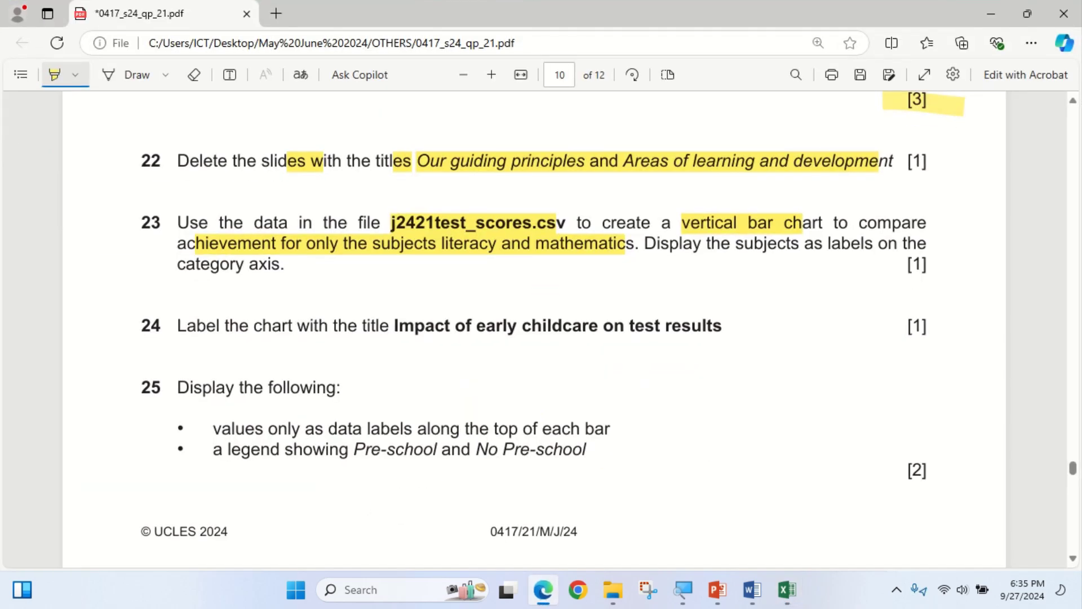
left_click(55, 74)
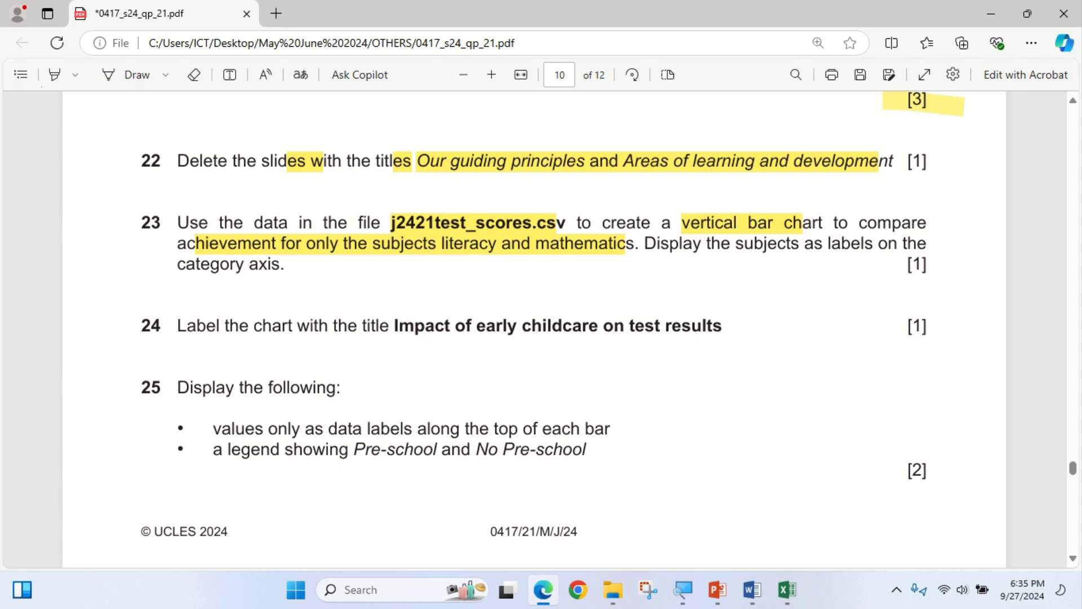
left_click_drag(389, 326, 722, 326)
key("ctrl+c")
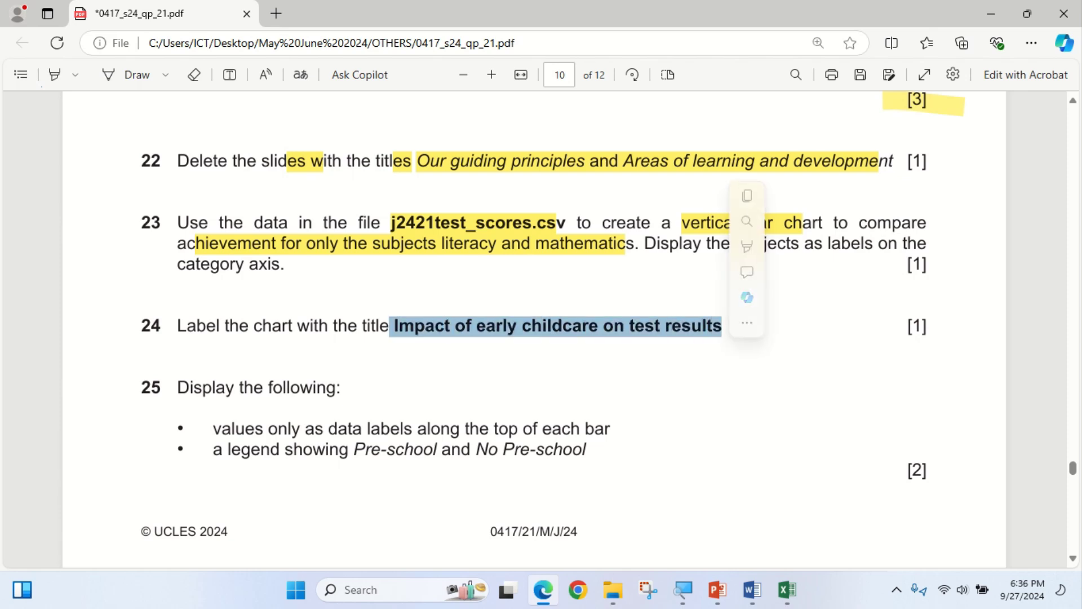
left_click(746, 195)
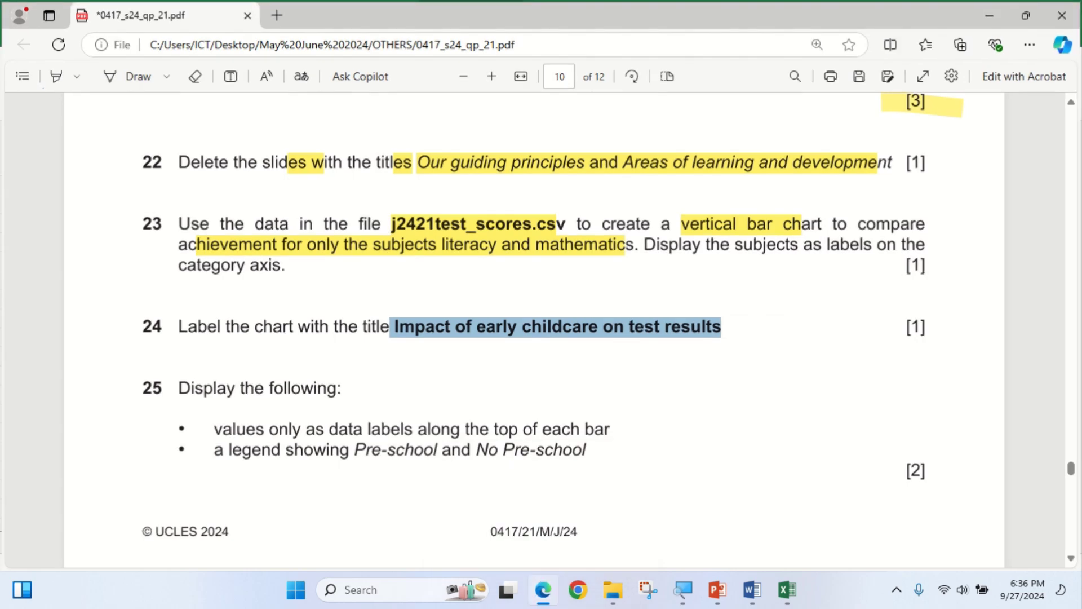
Return to Excel and replace the placeholder chart title with the copied text “Impact of early childcare on test results”.
left_click(543, 589)
left_click(660, 236)
left_click_drag(622, 235, 702, 235)
right_click(657, 232)
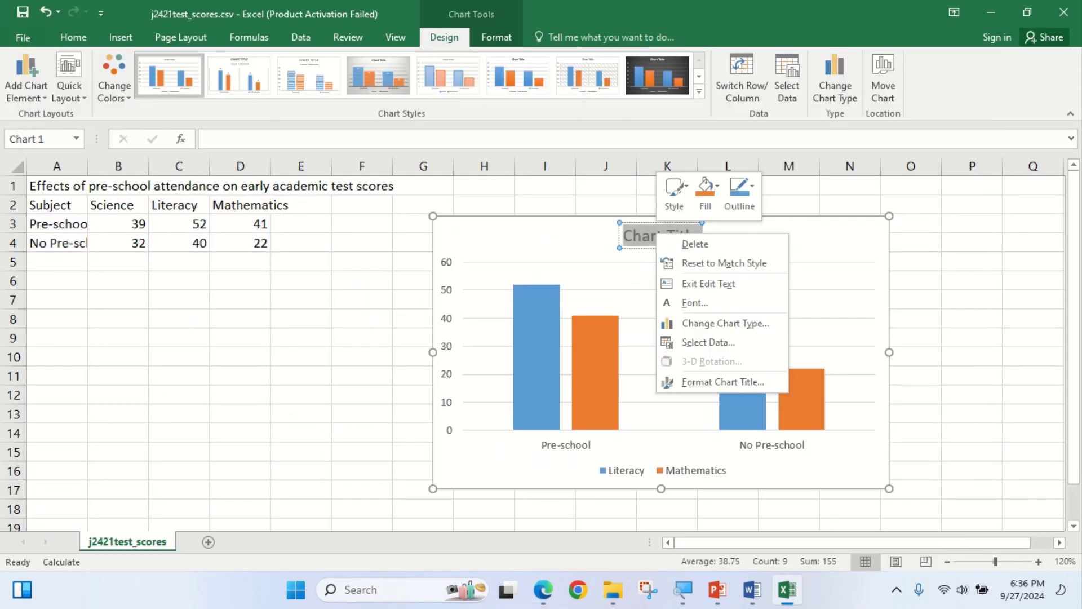
key("Escape")
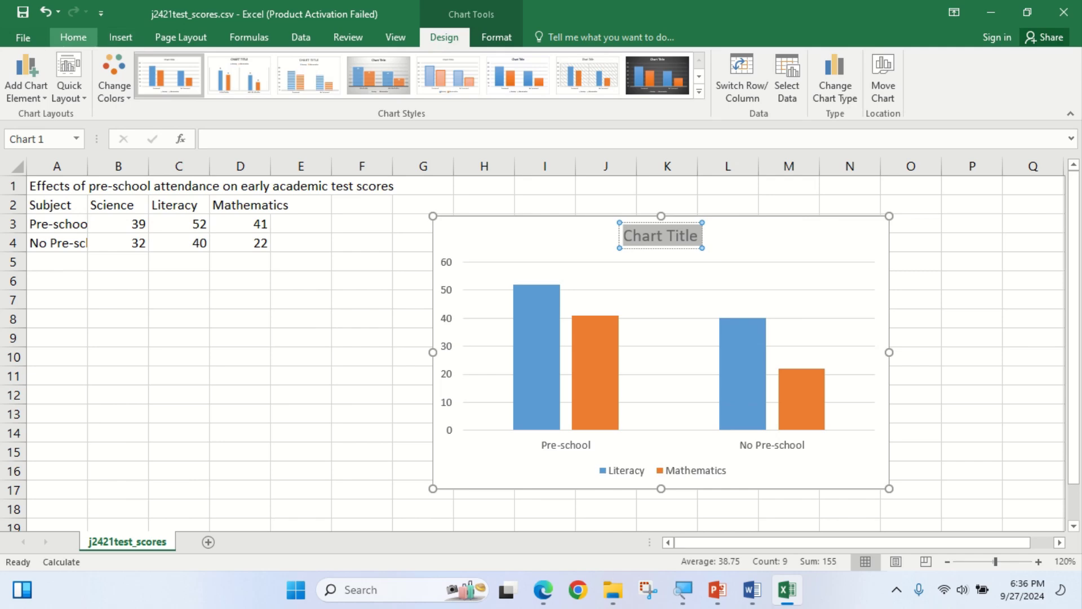
left_click(73, 37)
key("ctrl+v")
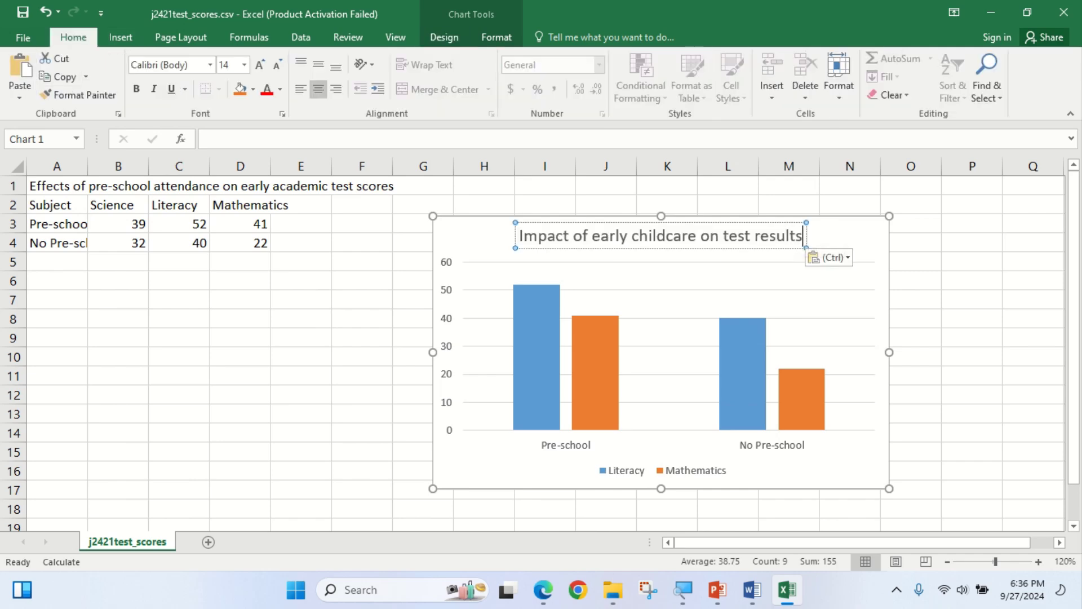
Add value data labels above the chart's bars, checking question 25's label and legend requirements in the question paper.
left_click(543, 589)
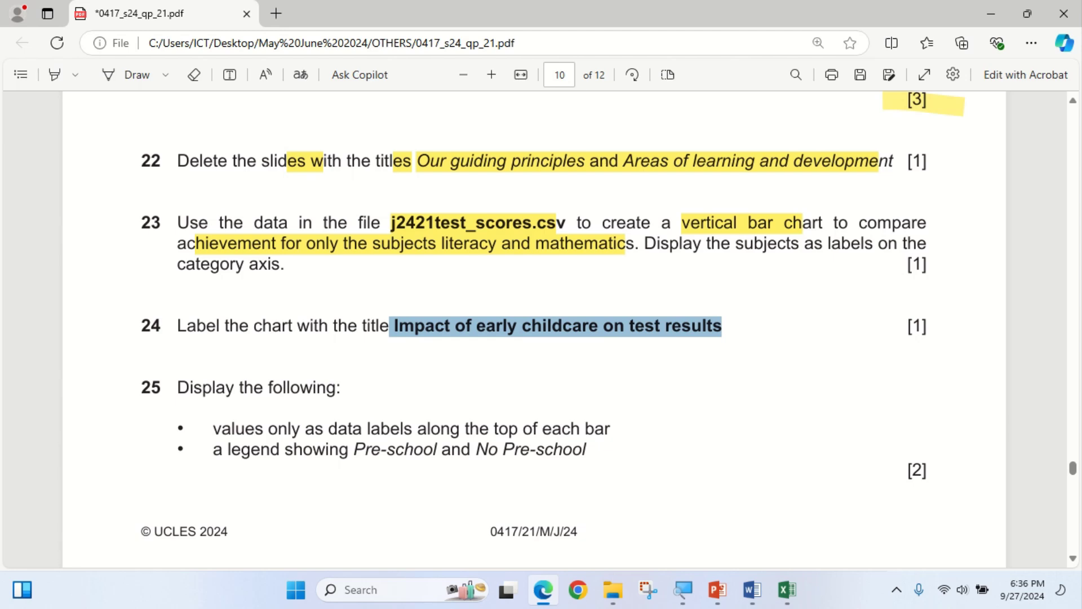
left_click(786, 590)
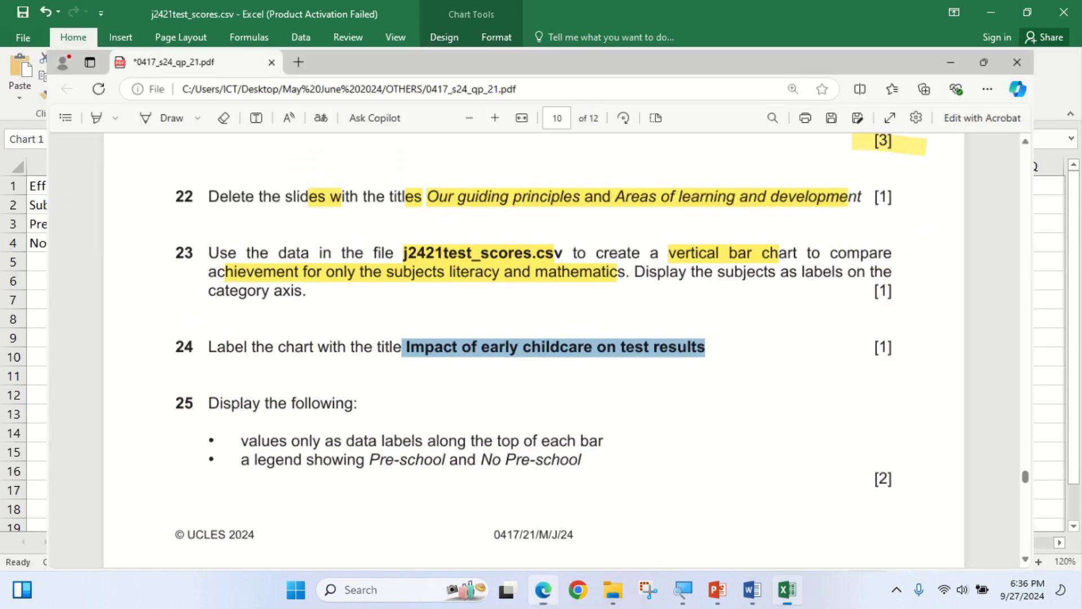
key("ctrl+v")
left_click(847, 234)
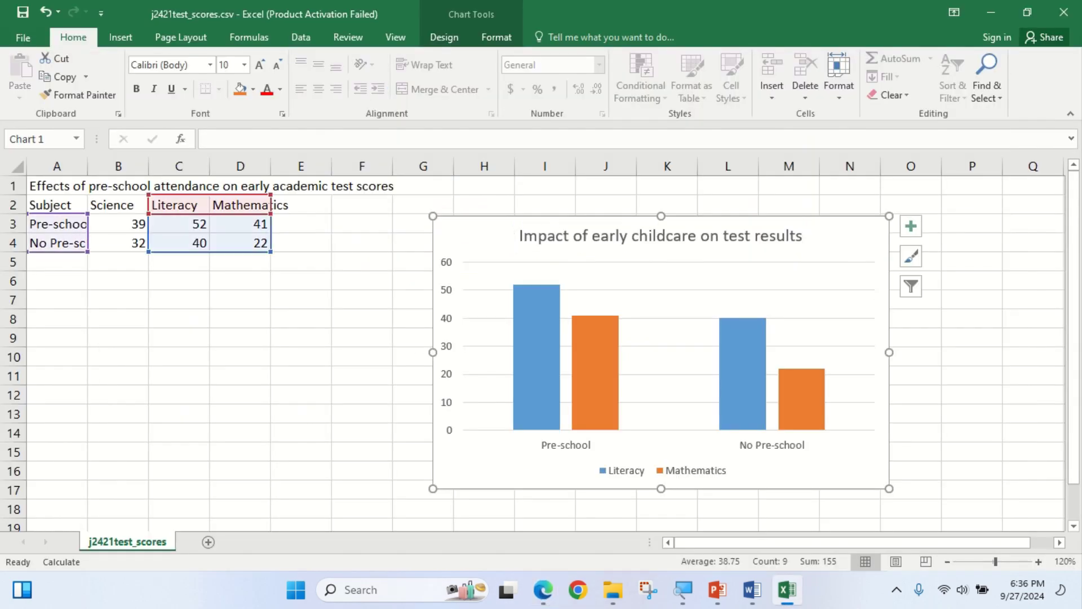
left_click(911, 226)
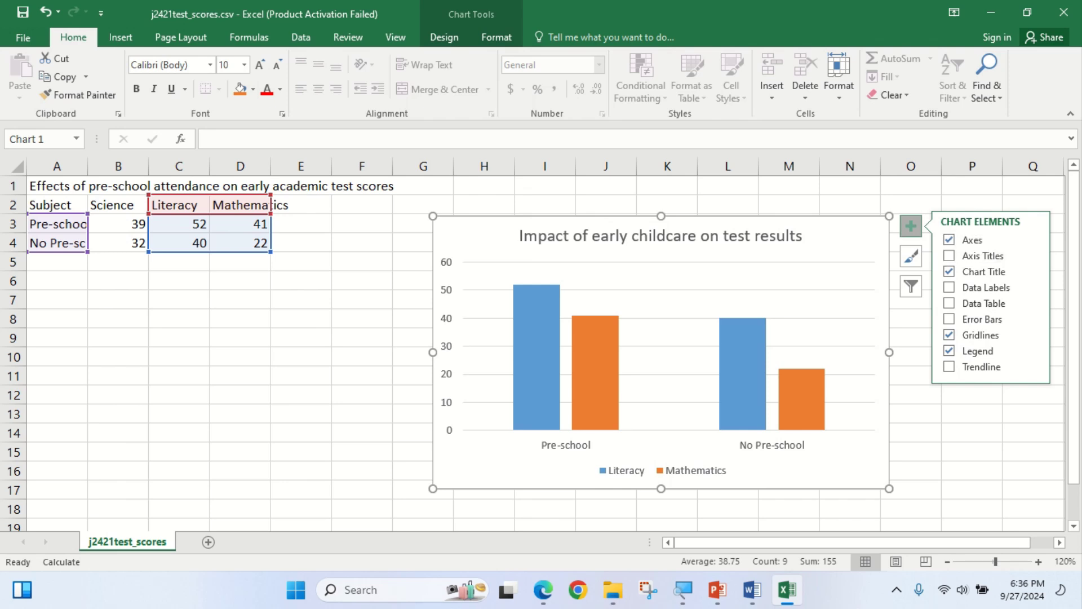
left_click(977, 288)
left_click(543, 589)
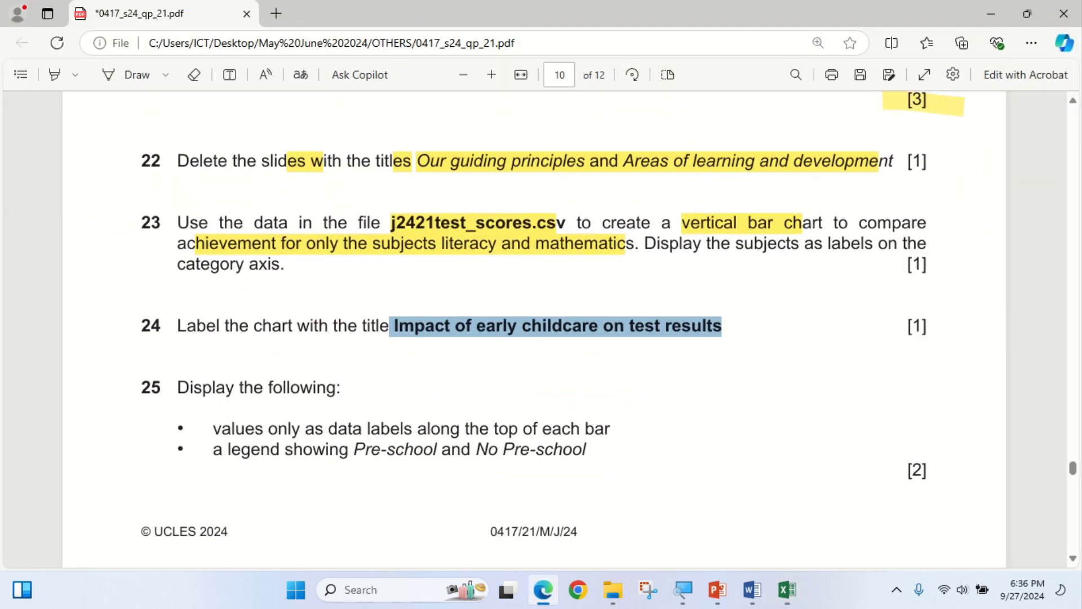
left_click(543, 590)
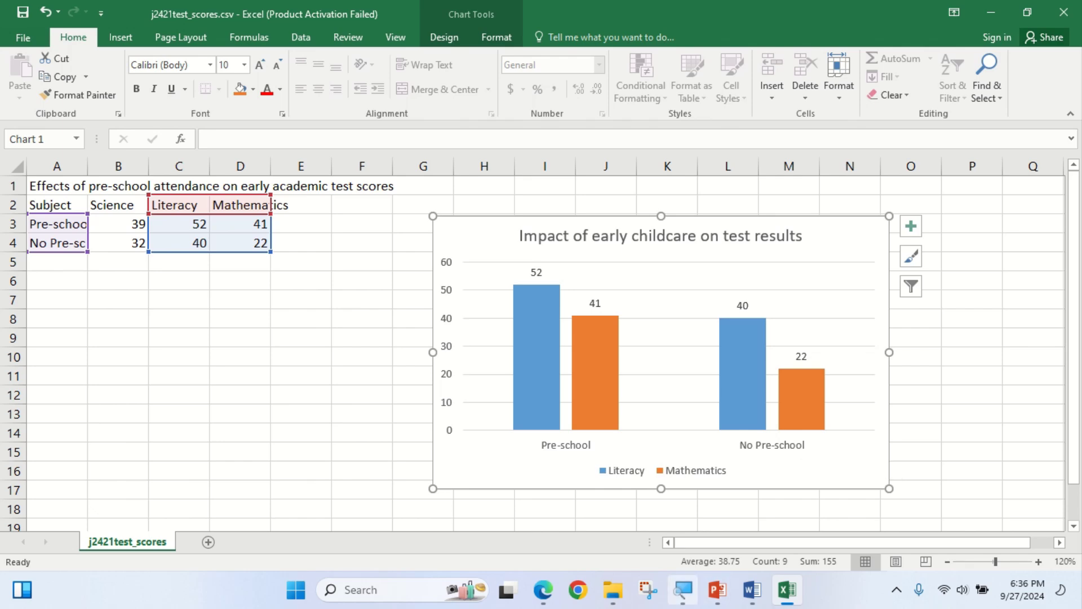
In the question paper in Edge, highlight question 26's value axis scale requirements: minimum 0, maximum 56 and increments of 8.
left_click(543, 589)
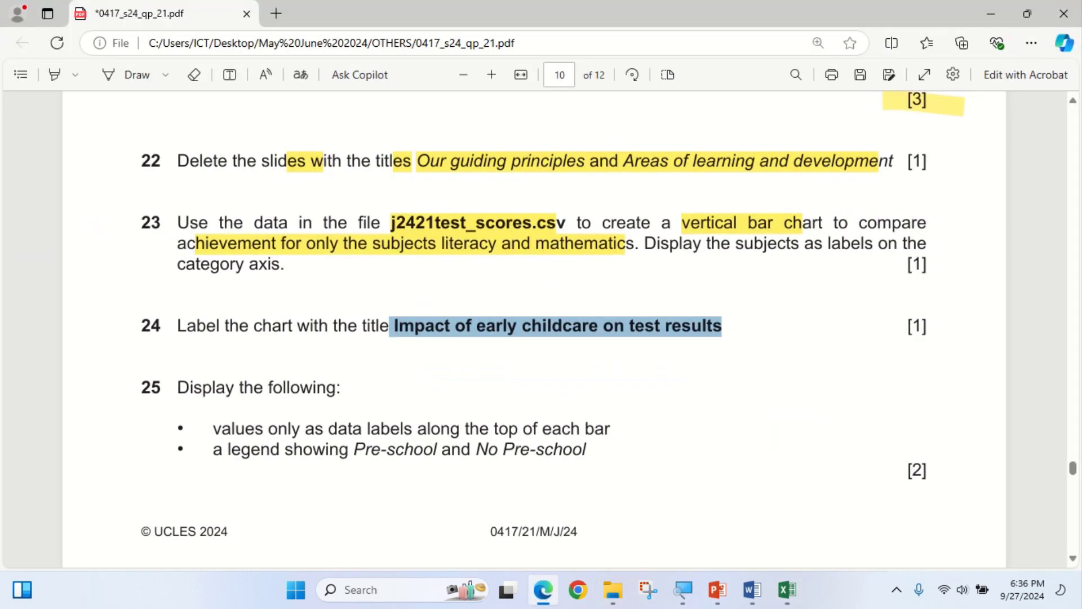
scroll(534, 330, "down", 9)
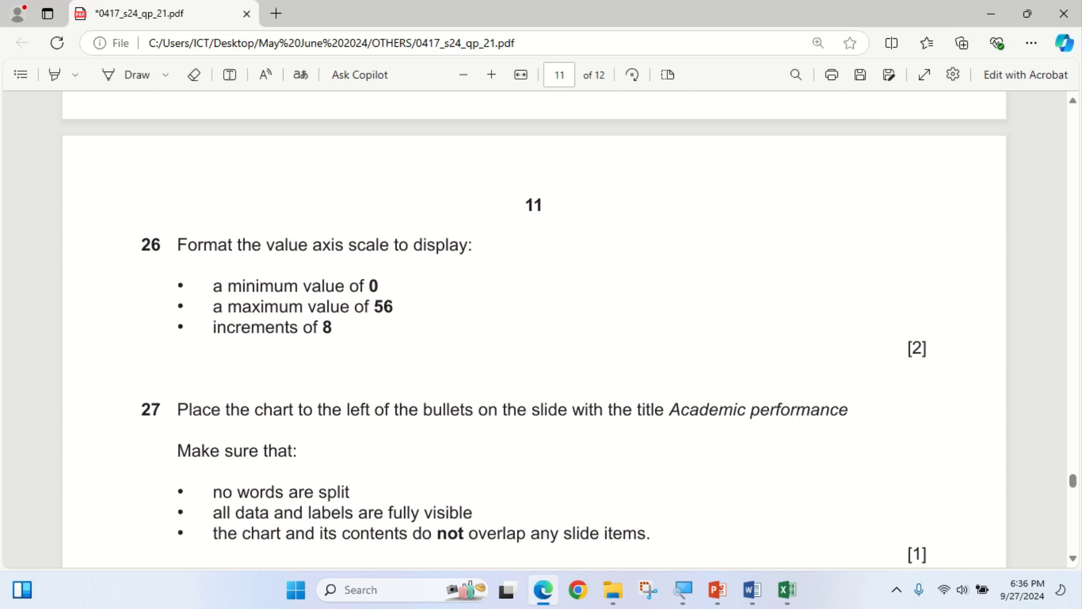
left_click(55, 74)
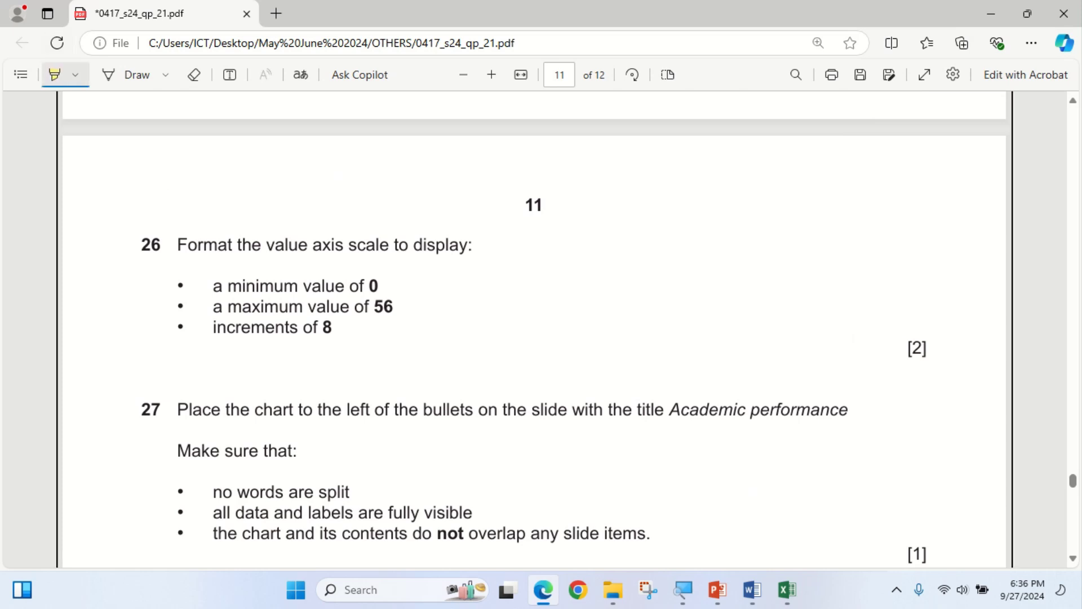
left_click_drag(238, 245, 467, 245)
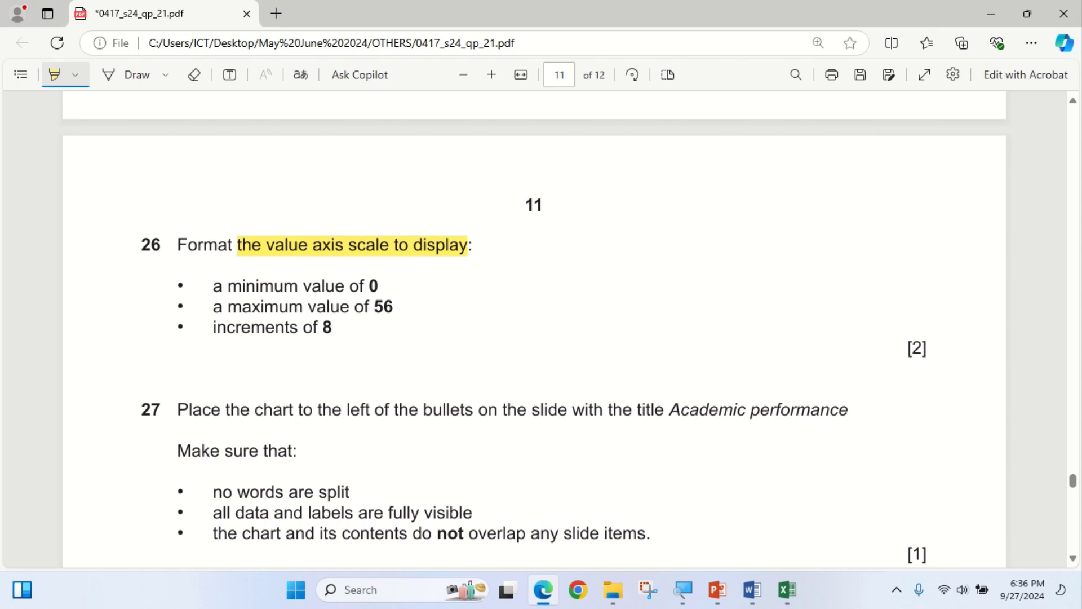
left_click_drag(359, 285, 323, 328)
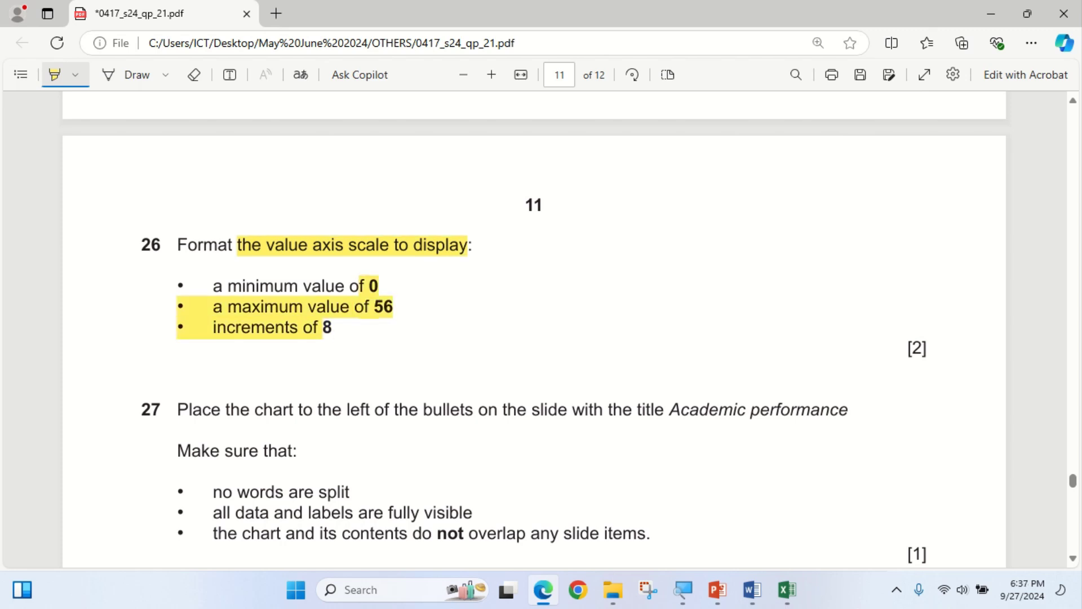
left_click_drag(913, 348, 927, 348)
Switch to Excel and open the axis formatting options for the chart's vertical value axis, rechecking question 26's scale requirements in the question paper.
left_click(787, 590)
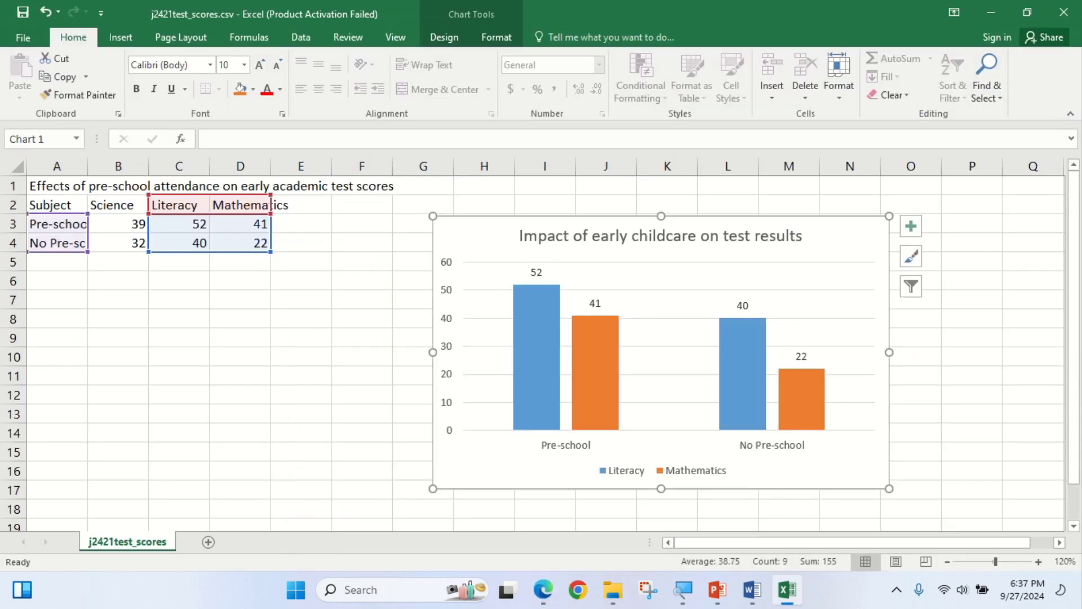
right_click(447, 371)
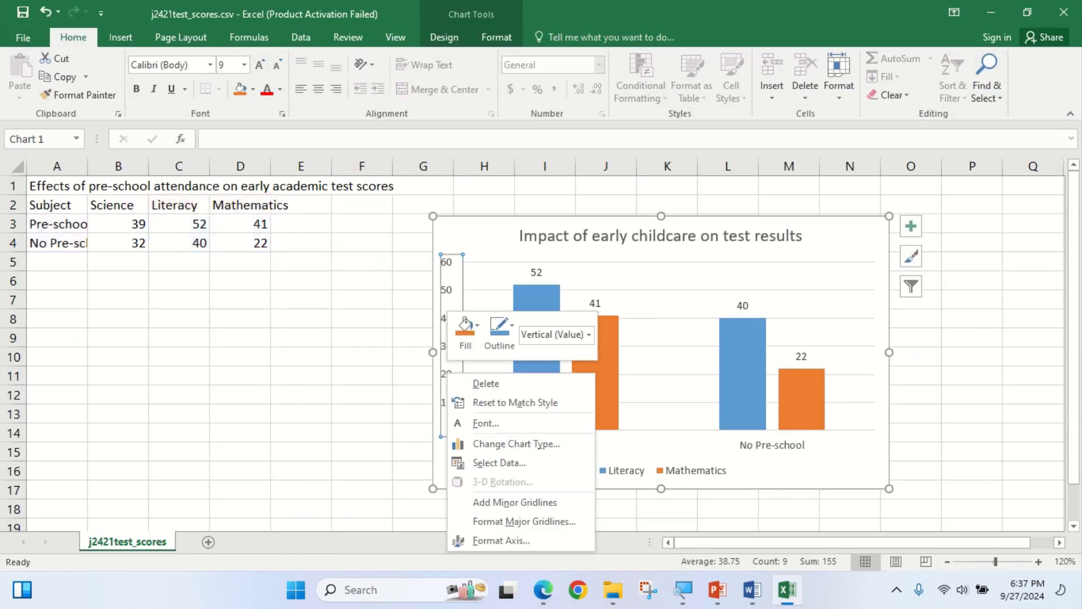
left_click(501, 540)
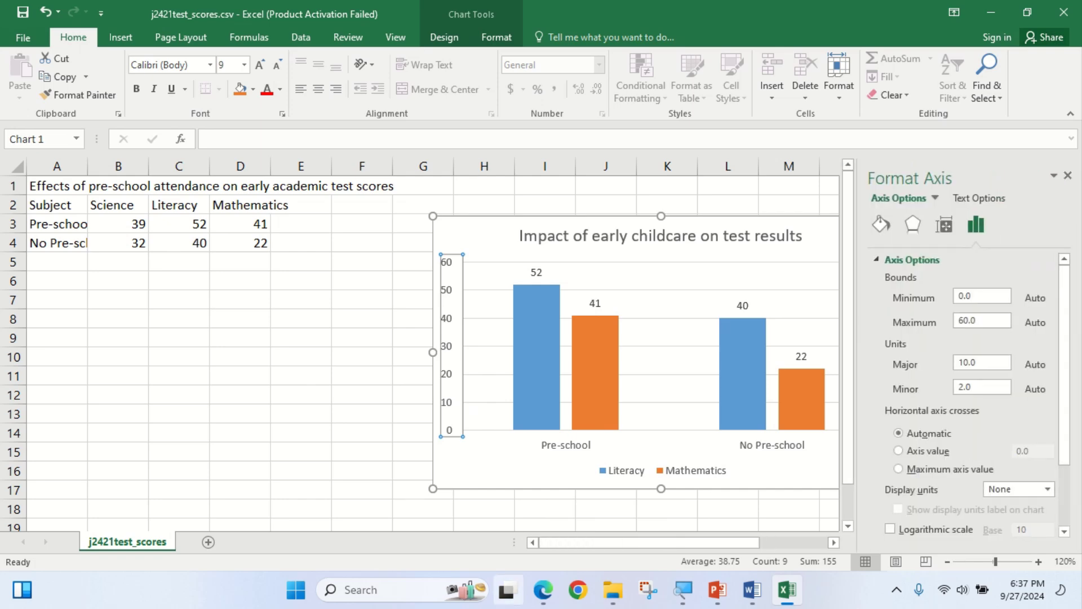
left_click(543, 589)
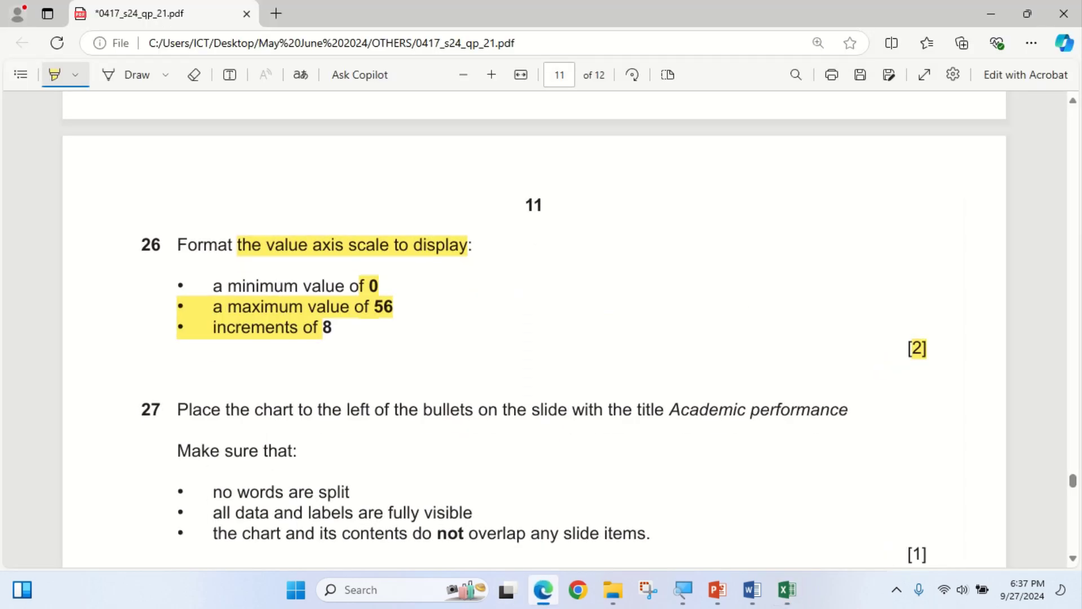
left_click(543, 589)
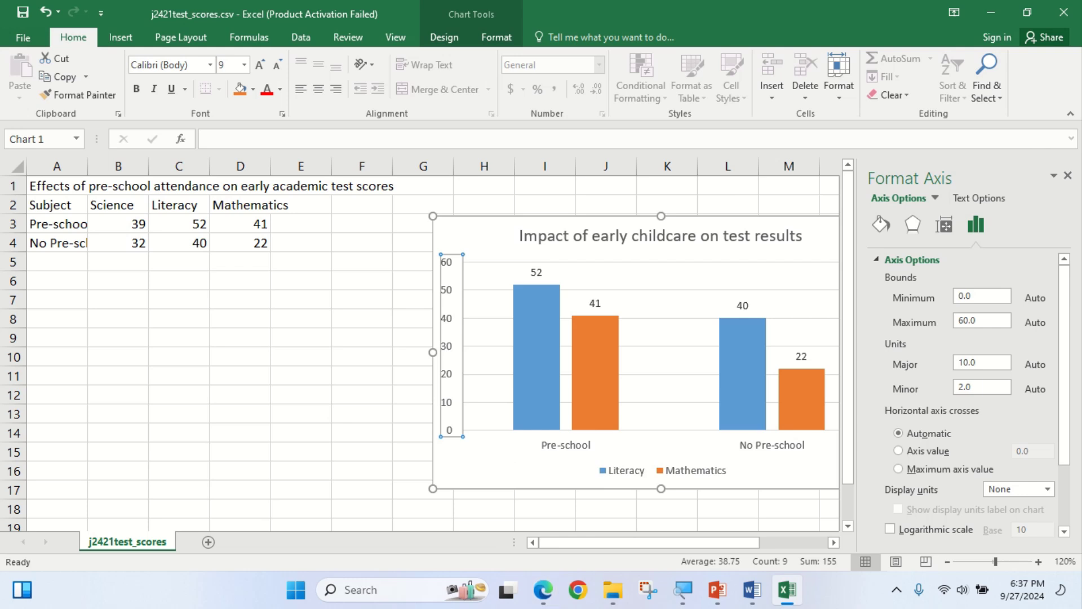
Set the value axis maximum bound to 56, consulting question 26 in the question paper for the required limit.
double_click(964, 321)
left_click(543, 589)
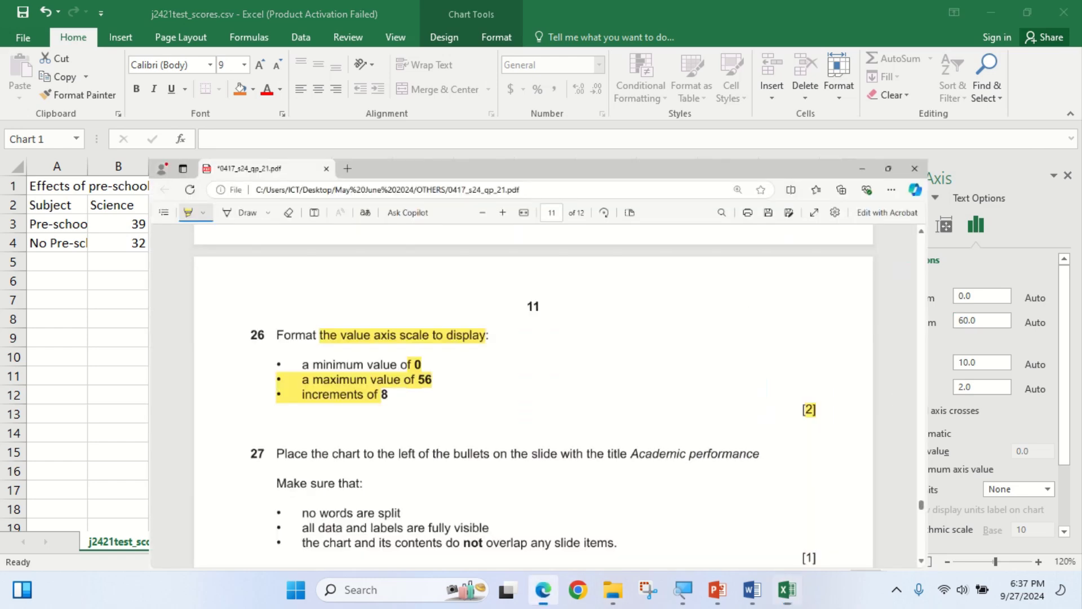
left_click(543, 589)
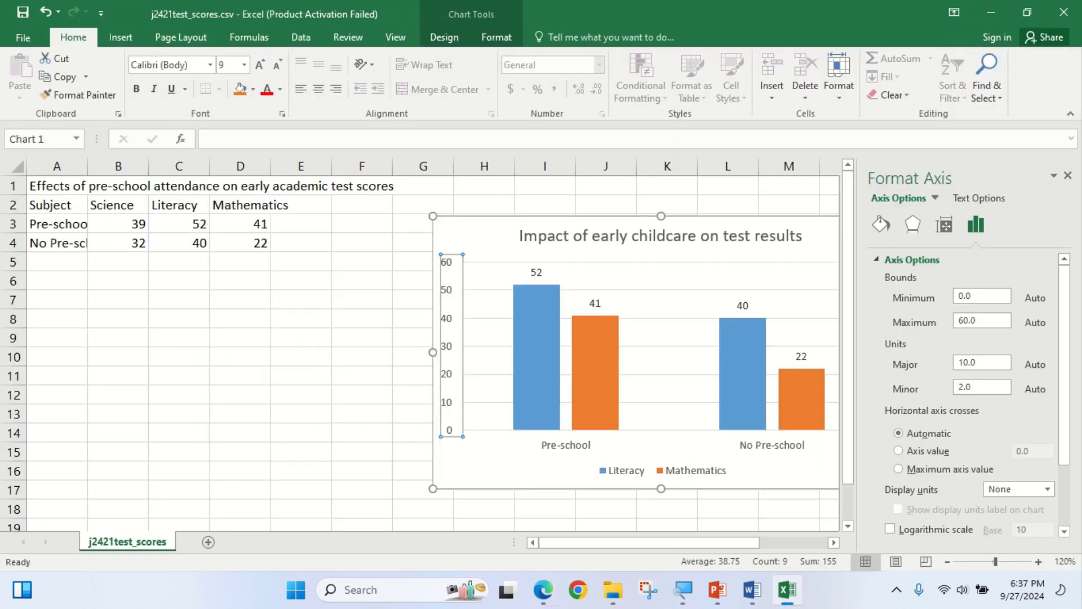
left_click(959, 320)
key("Delete")
key("Delete")
type("56")
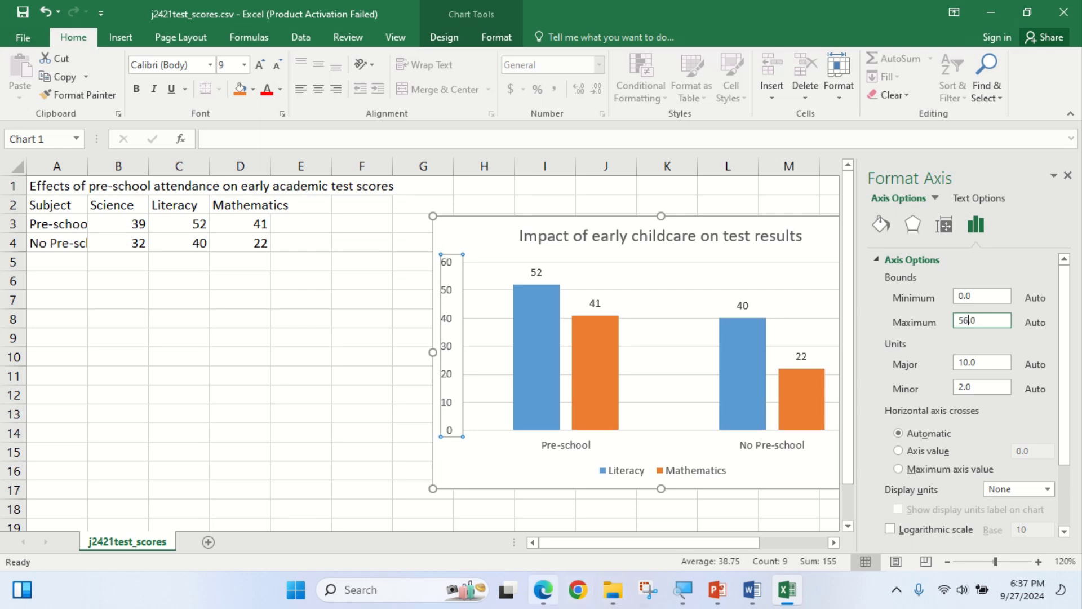
left_click(542, 590)
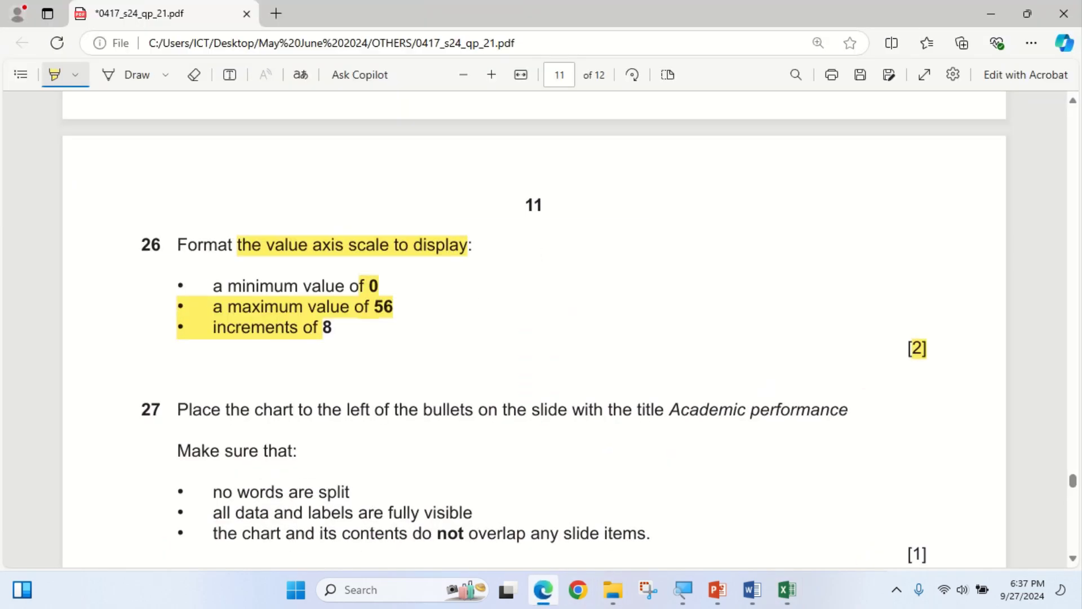
left_click(543, 589)
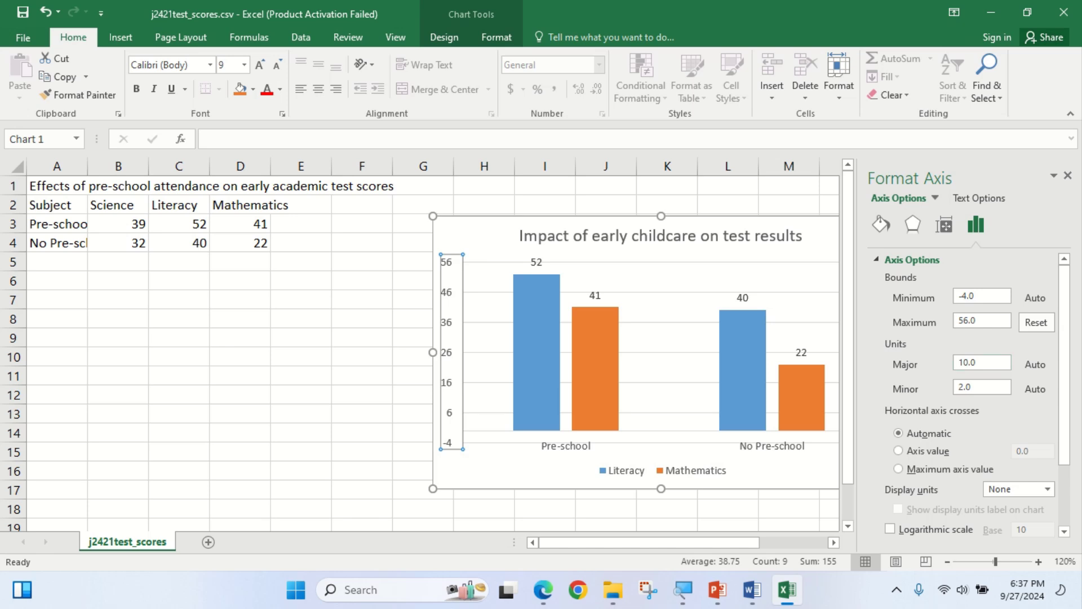
Set the value axis major unit to 8, compare the scale with question 26 and close the formatting pane.
left_click(967, 362)
left_click_drag(968, 362, 959, 361)
type("8")
left_click(362, 338)
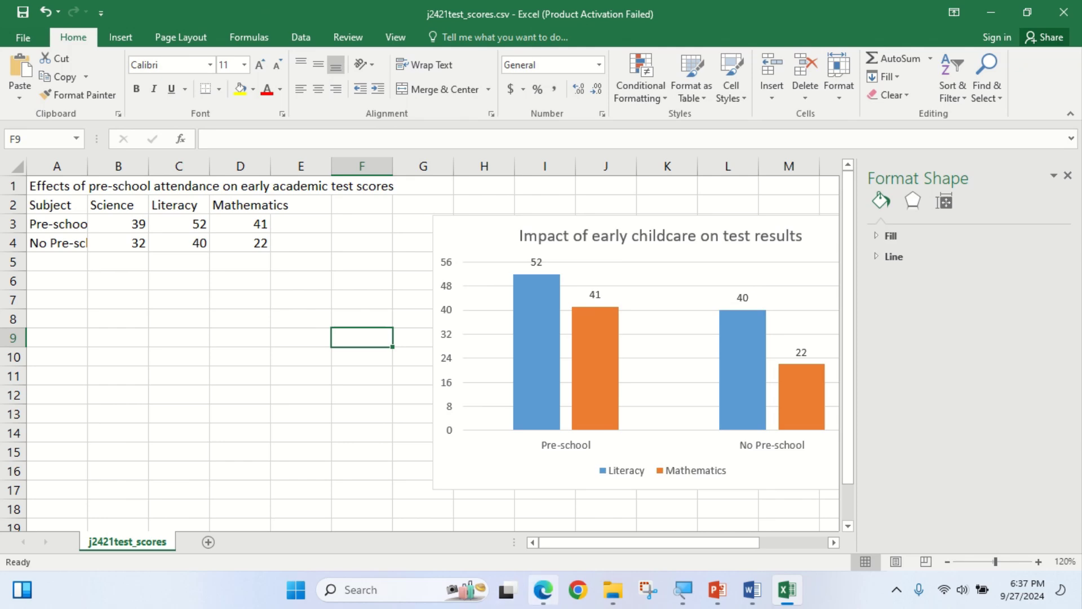
left_click(542, 589)
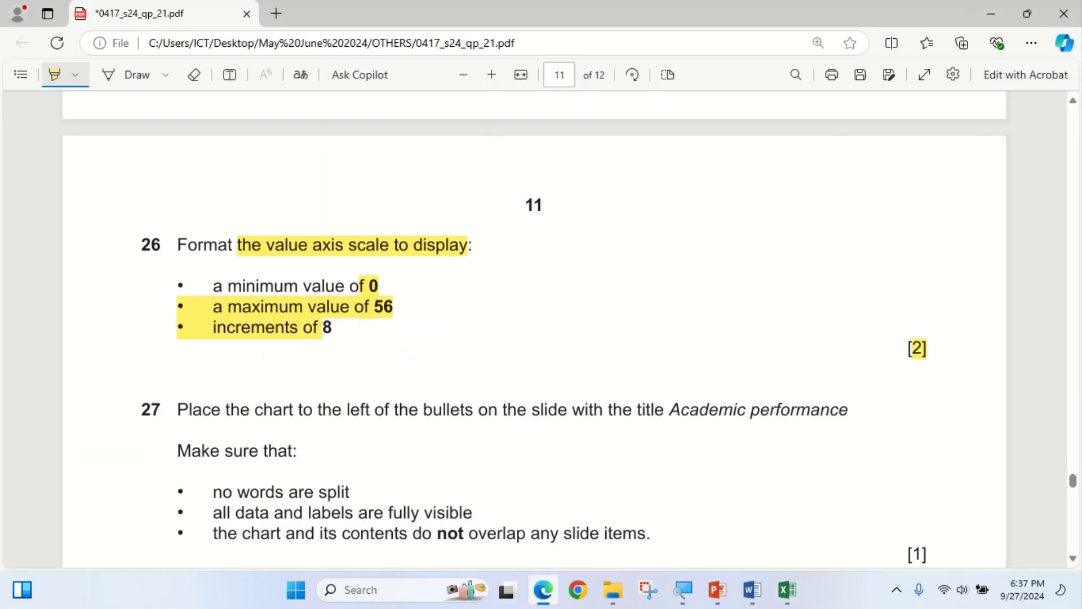
left_click(543, 589)
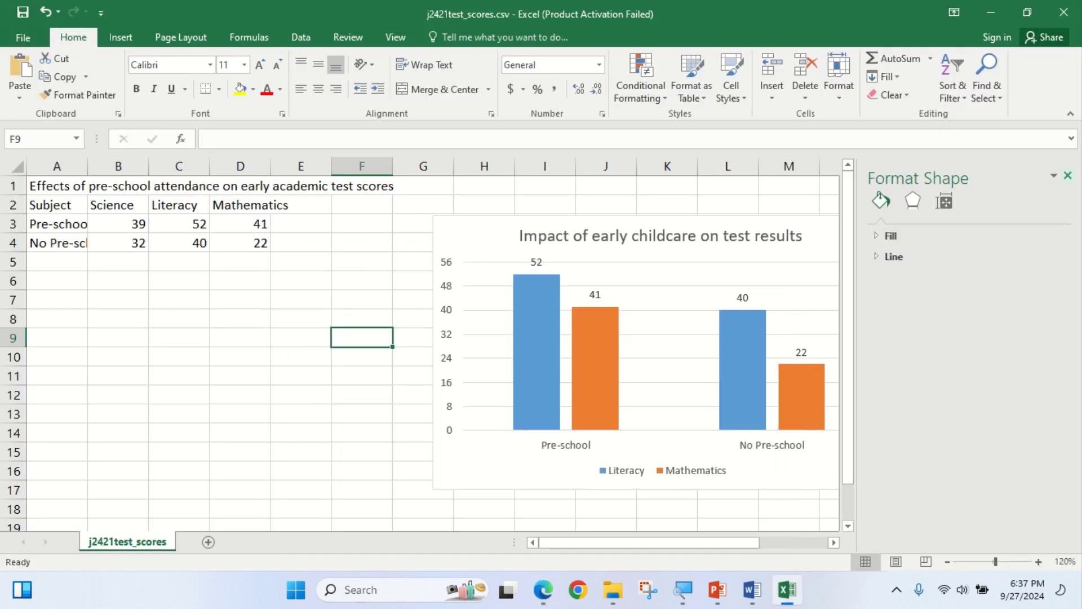
left_click(1068, 176)
Highlight question 27's slide title “Academic performance” in the Edge question paper, and copy the whole chart in Excel.
left_click(542, 589)
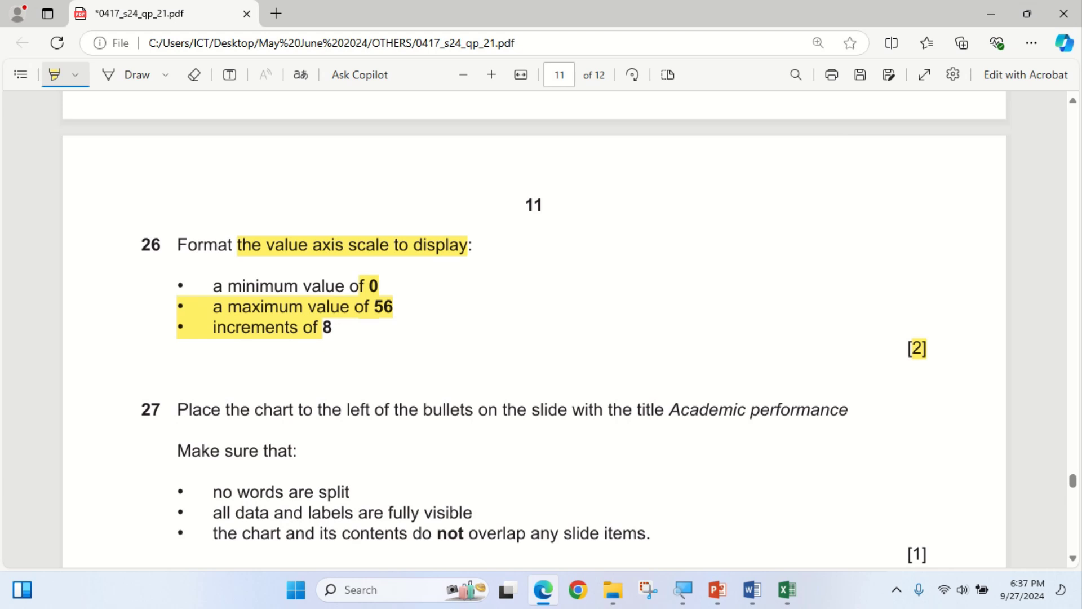
left_click_drag(669, 410, 838, 411)
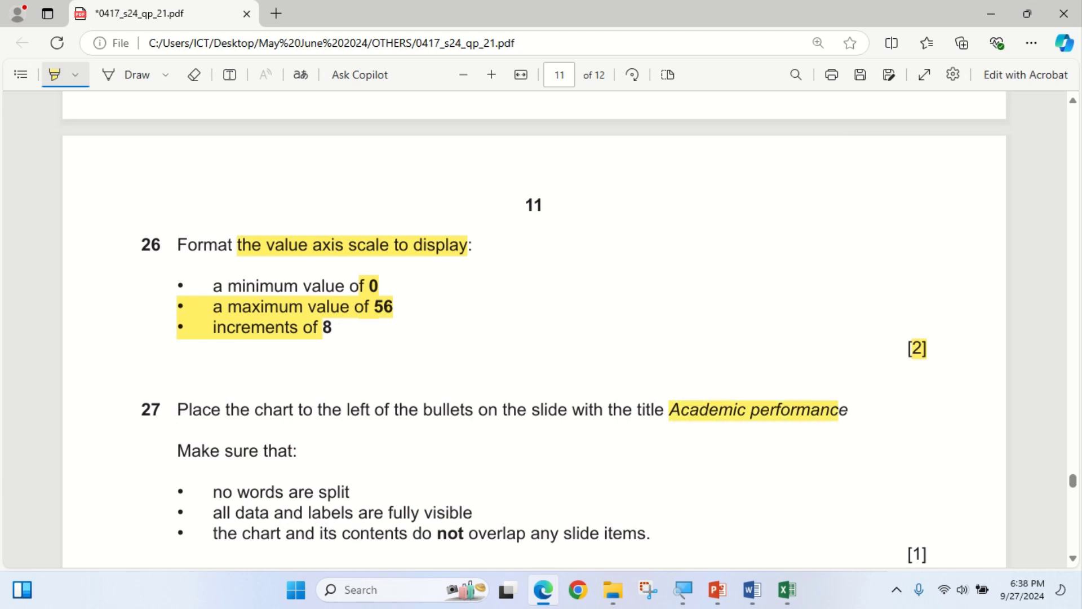
mouse_move(543, 589)
key("alt+Tab")
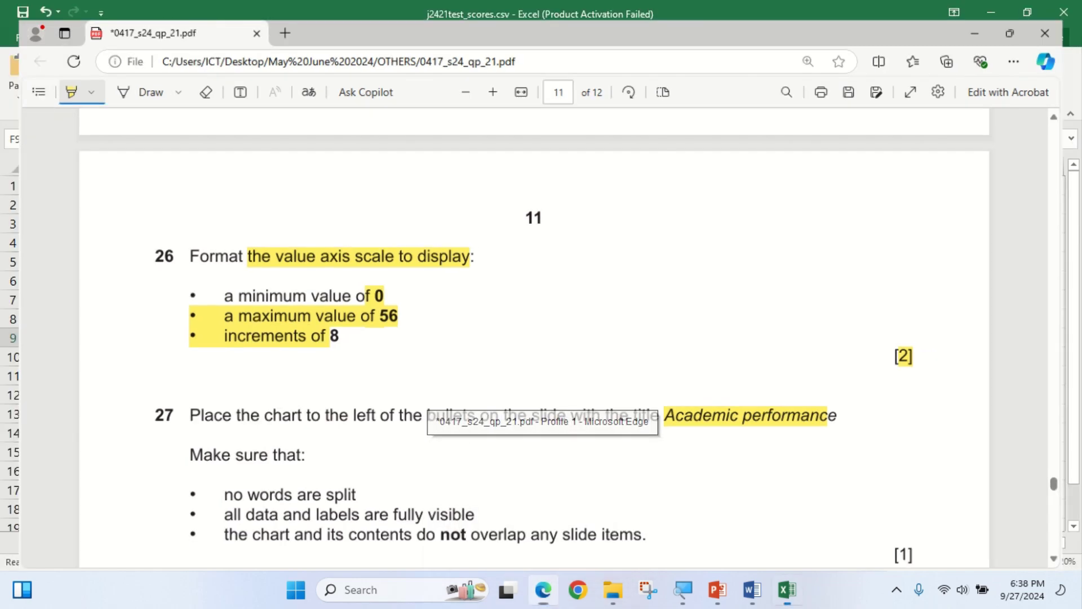
left_click(661, 235)
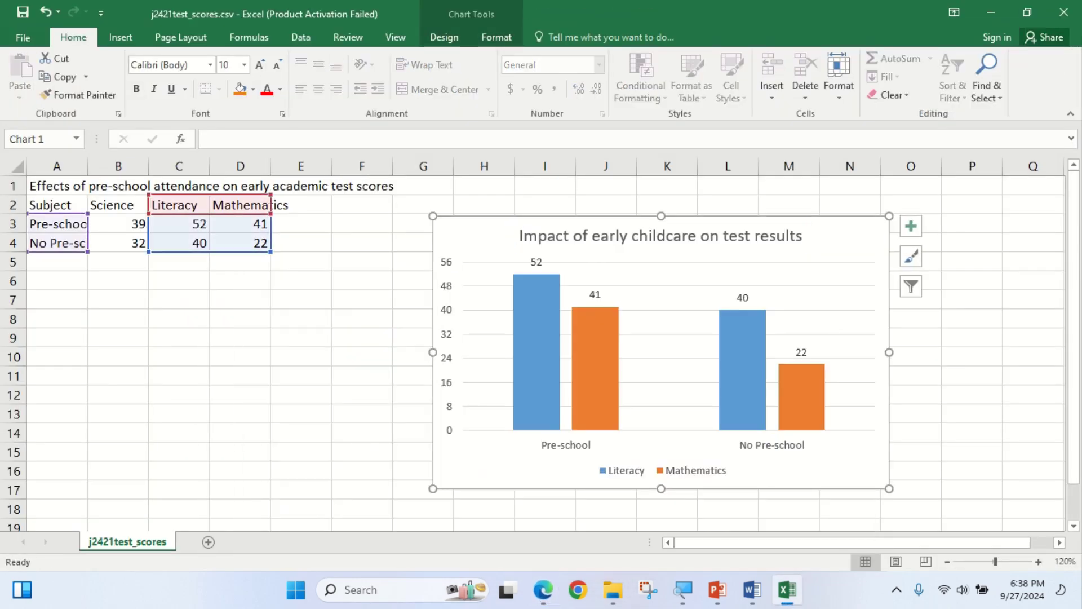
right_click(479, 221)
left_click(515, 250)
Switch to the presentation in PowerPoint and open the “Academic performance” slide, rechecking the slide title in question 27.
mouse_move(716, 590)
left_click(802, 510)
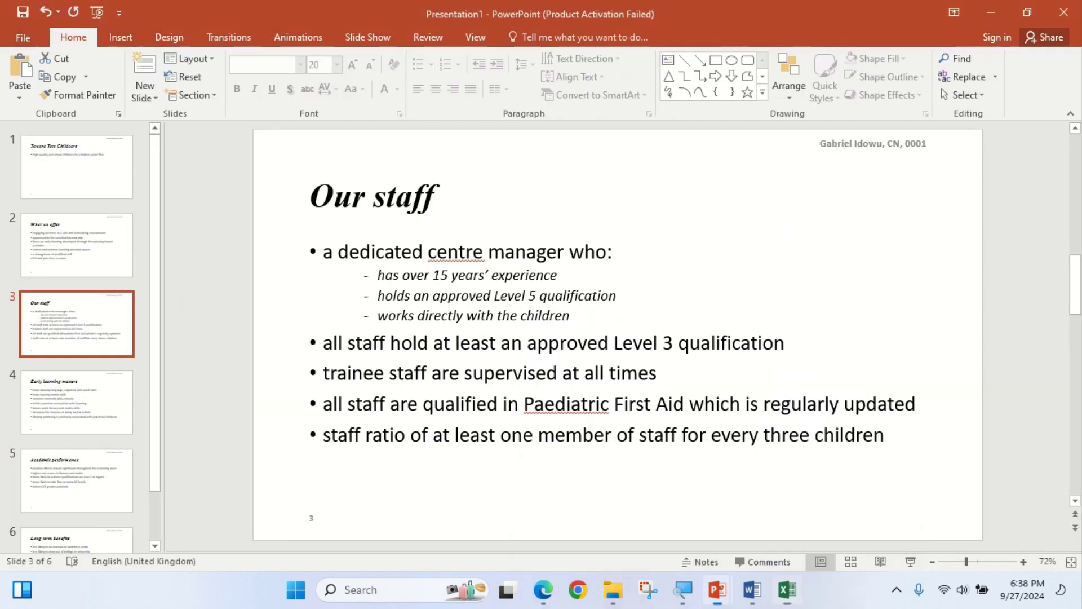
left_click(543, 589)
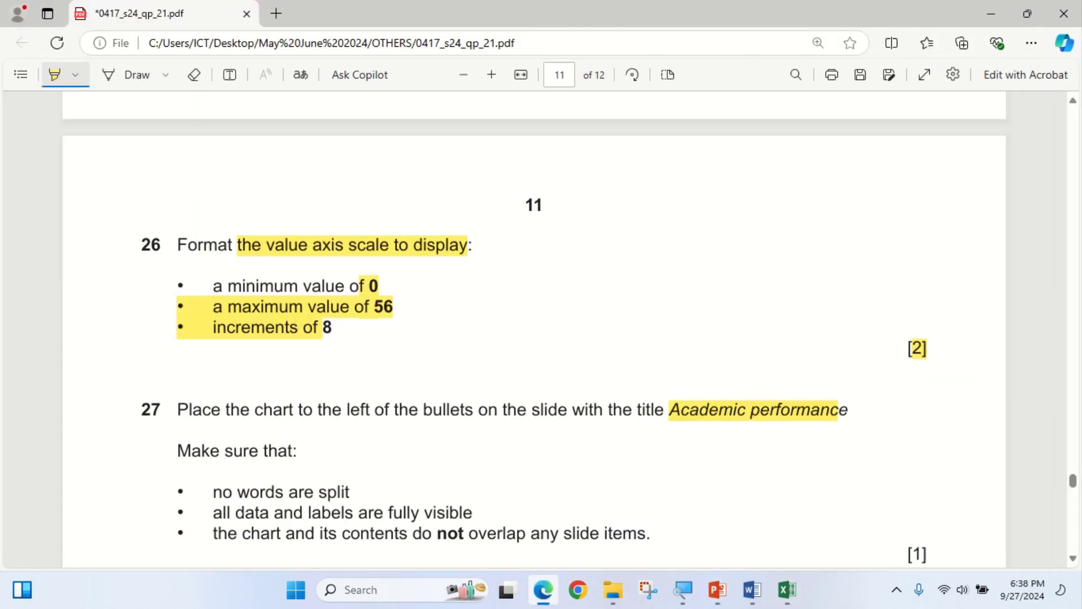
left_click(543, 589)
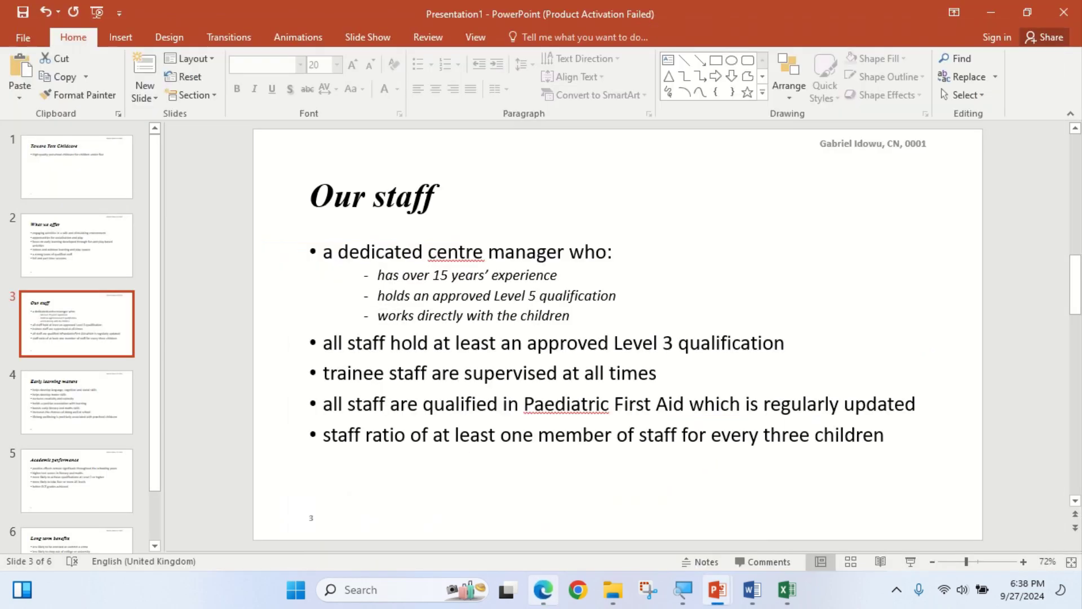
left_click(77, 401)
left_click(76, 481)
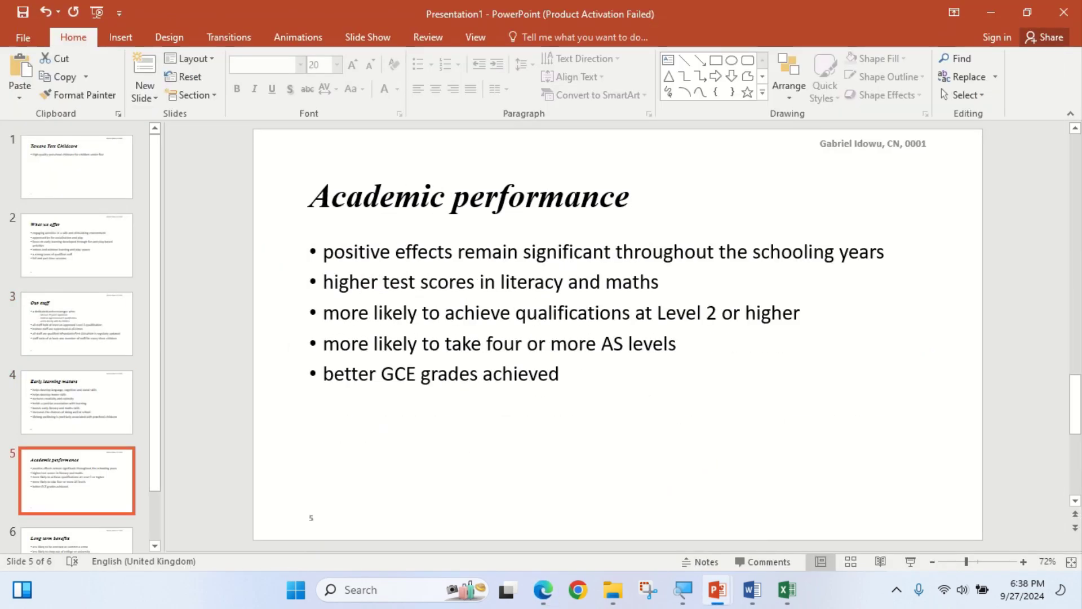
Narrow the bullet text box to the right half of the slide and extend its right edge slightly outward.
left_click(323, 344)
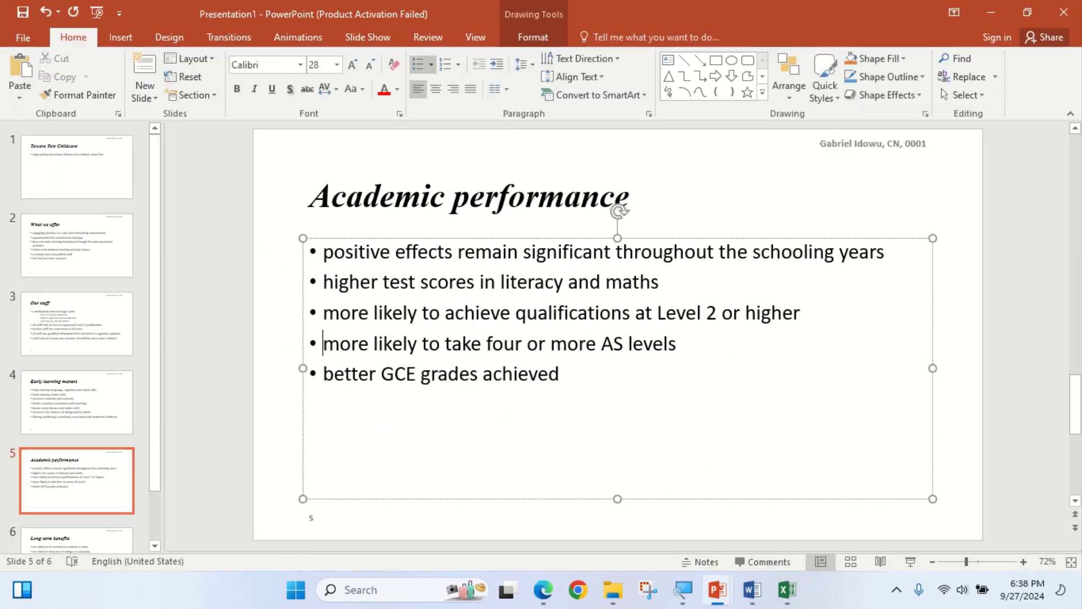
left_click_drag(303, 368, 613, 368)
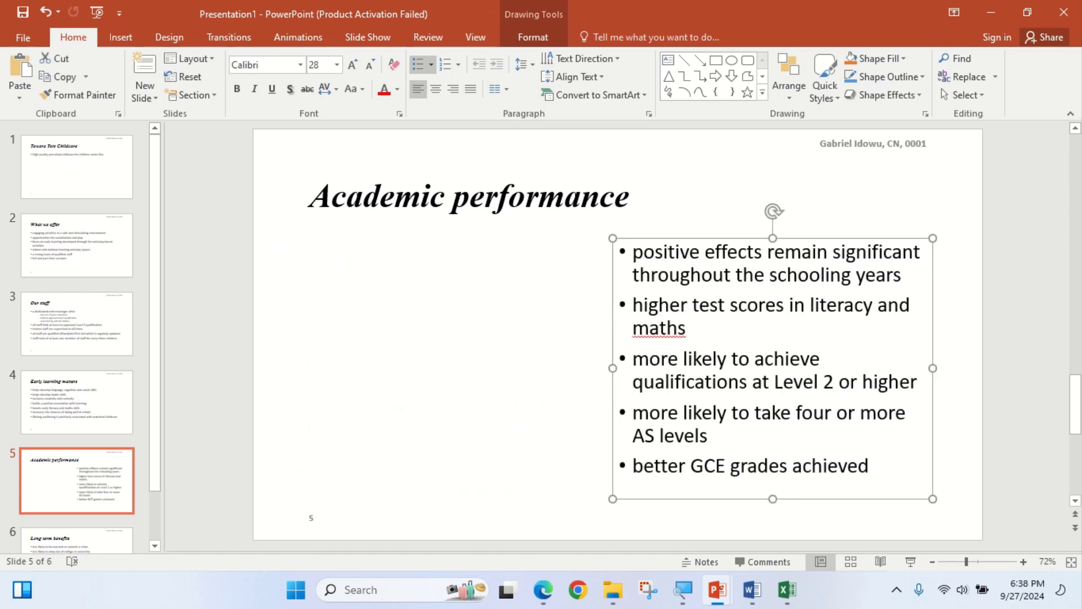
left_click_drag(933, 368, 957, 368)
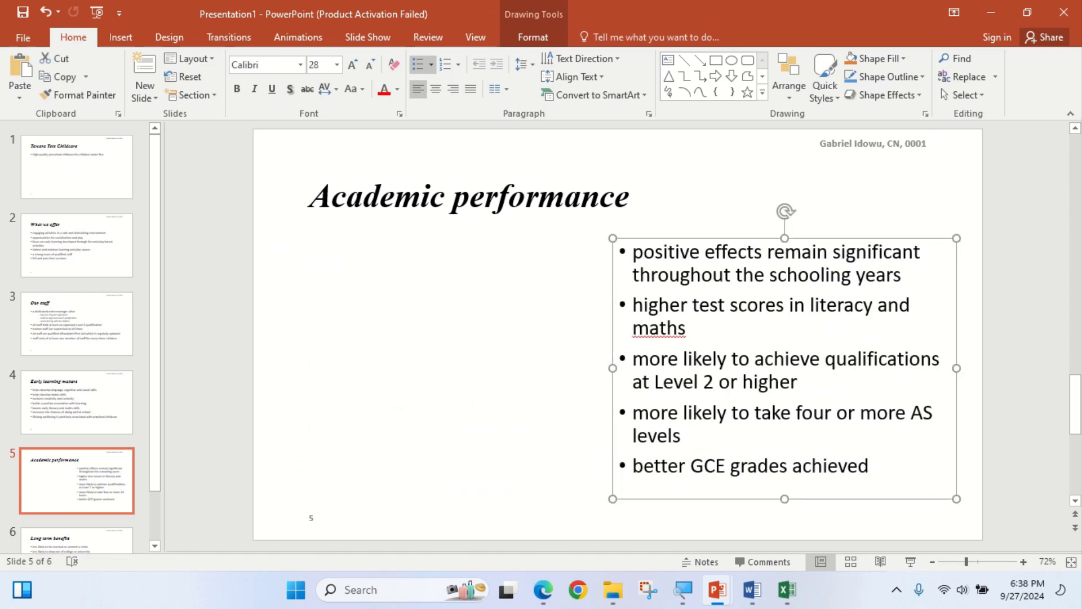
Paste the copied chart onto the slide, positioning and enlarging it to fill the space left of the bullets.
left_click(351, 316)
right_click(351, 315)
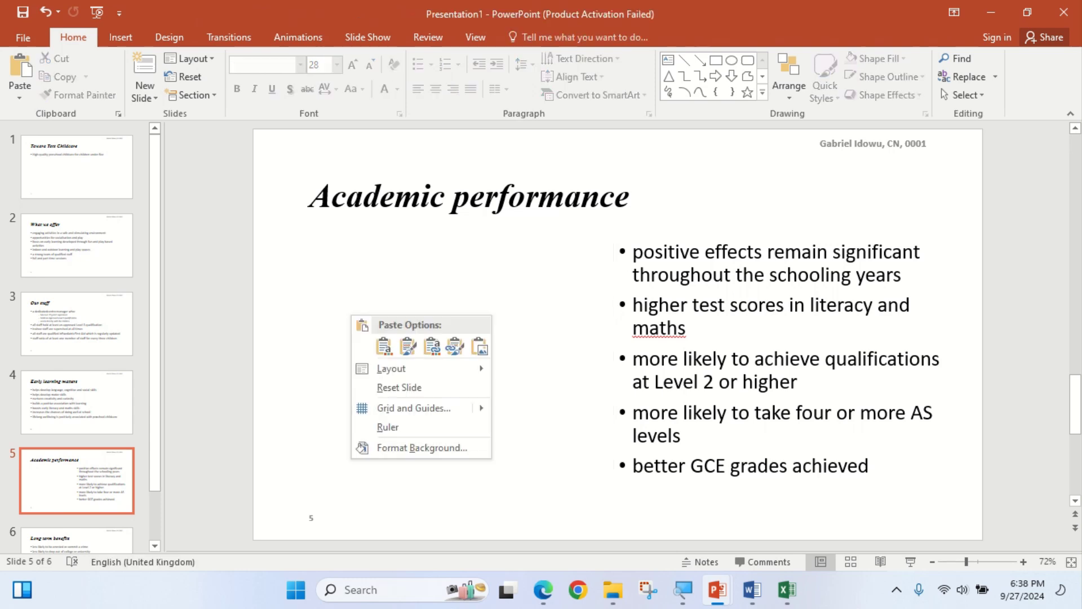
left_click(384, 345)
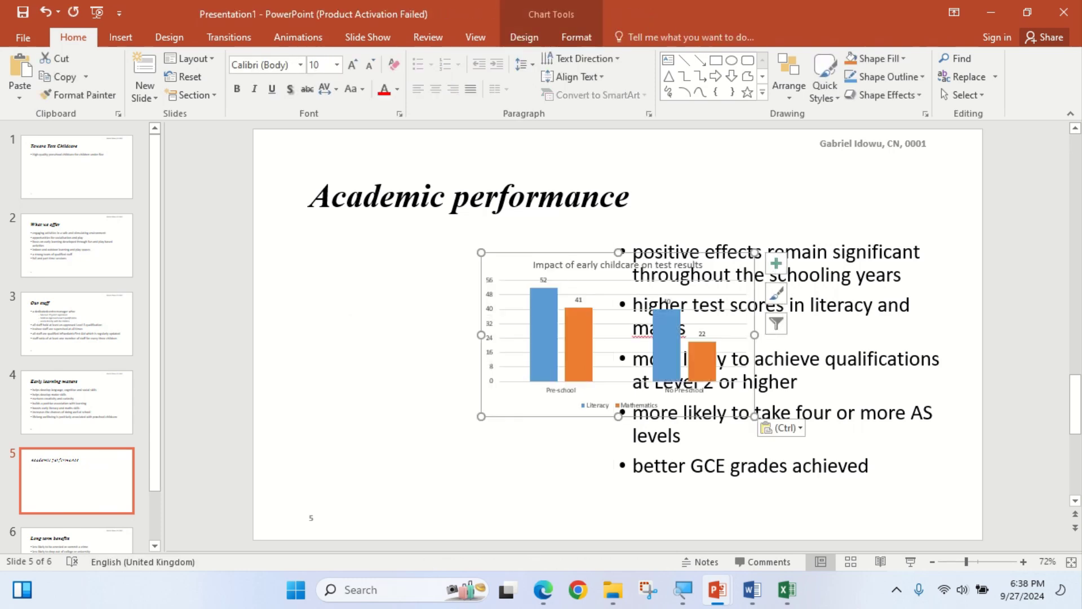
left_click_drag(536, 412, 363, 408)
left_click(569, 405)
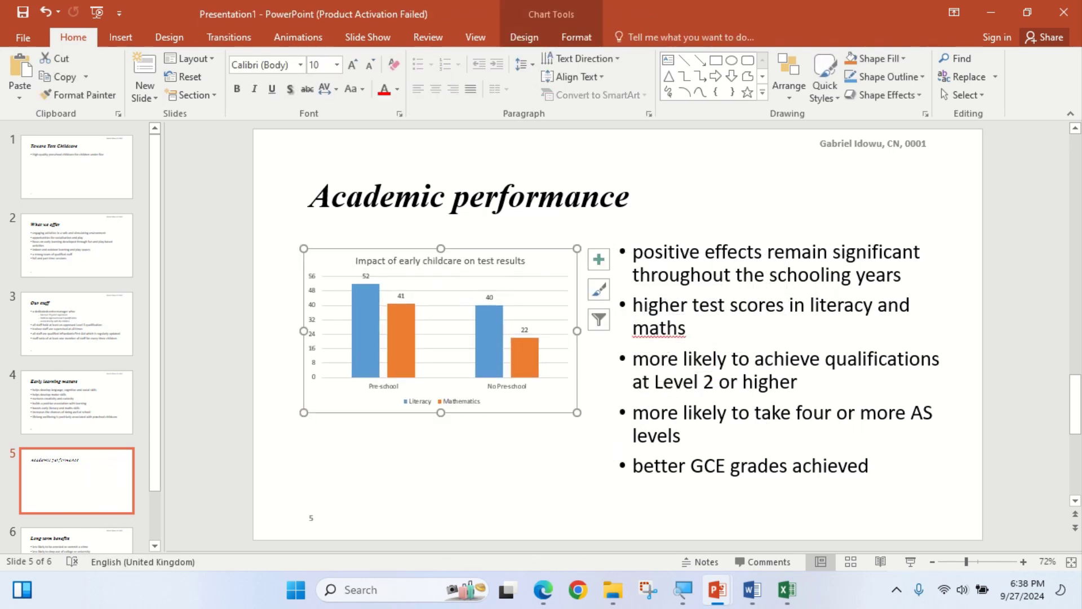
left_click_drag(577, 412, 605, 491)
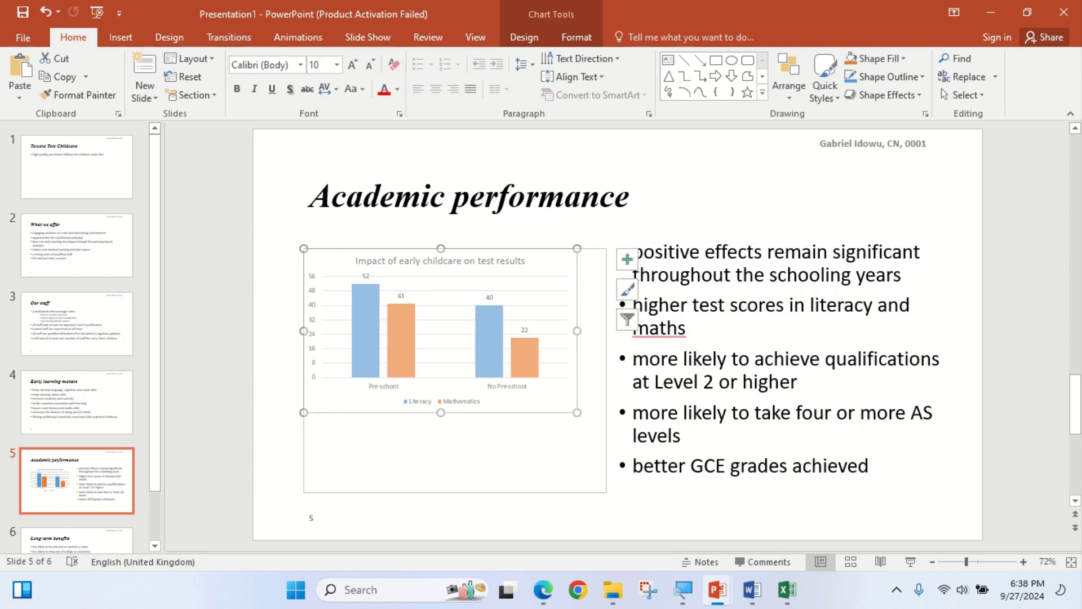
In the question paper in Edge, highlight question 27's requirements on split words, full visibility and overlap, and check the chart slide against them.
left_click(543, 589)
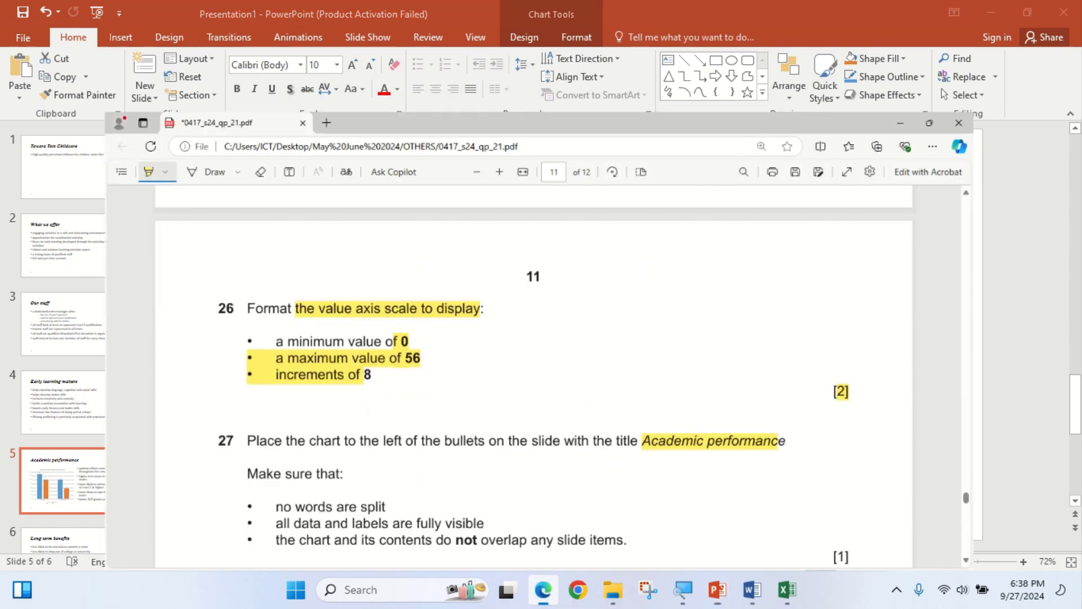
scroll(534, 330, "down", 2)
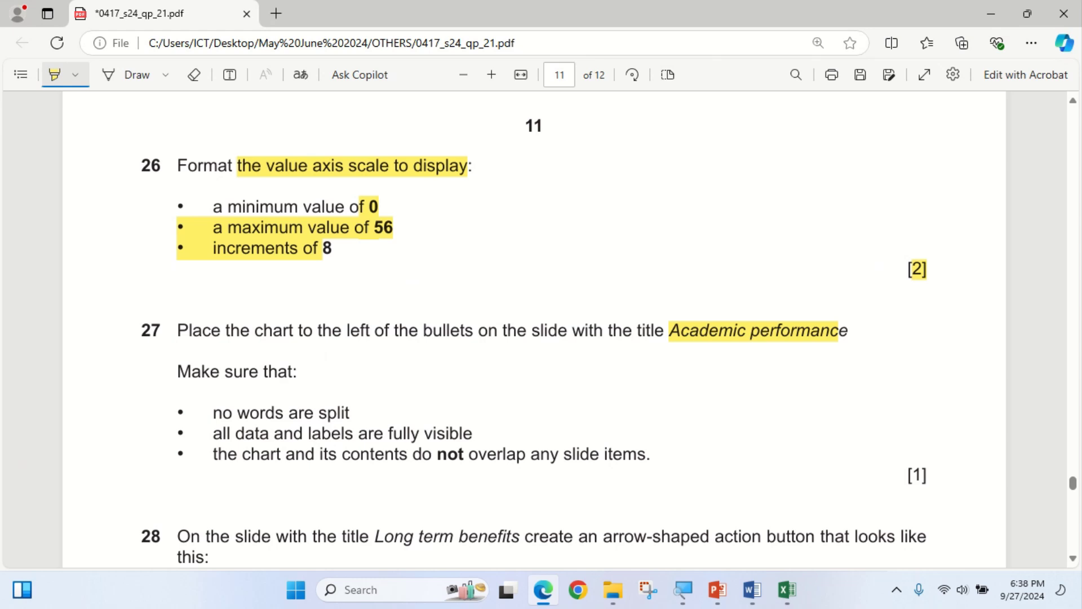
left_click_drag(373, 433, 651, 454)
left_click_drag(213, 413, 349, 412)
key("alt+Tab")
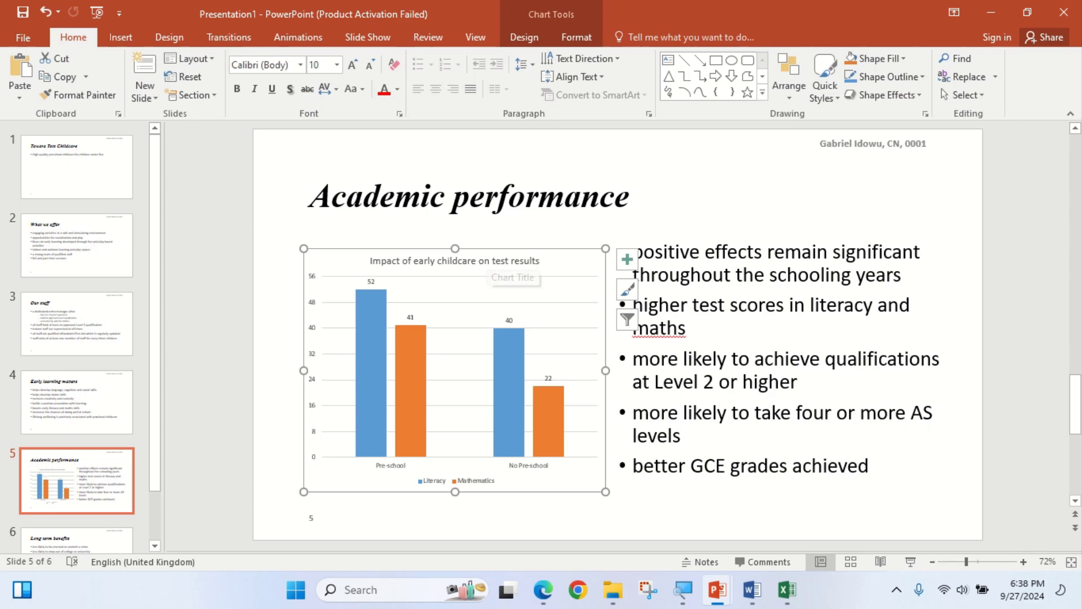
Highlight question 28's slide title “Long term benefits” in the Edge question paper and open that slide in PowerPoint.
left_click(542, 589)
scroll(534, 330, "down", 3)
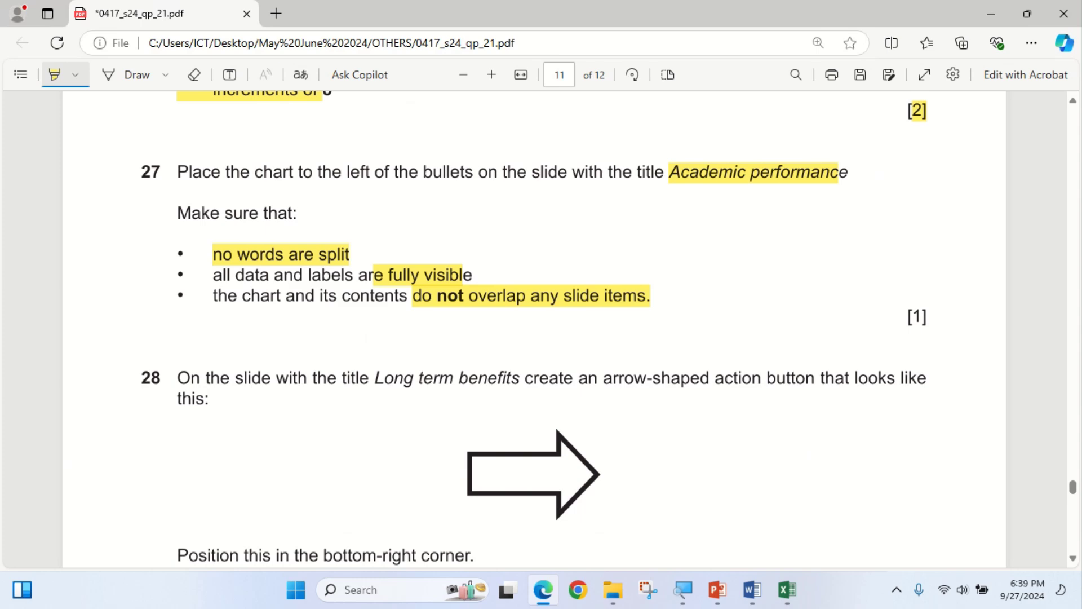
left_click_drag(359, 379, 519, 378)
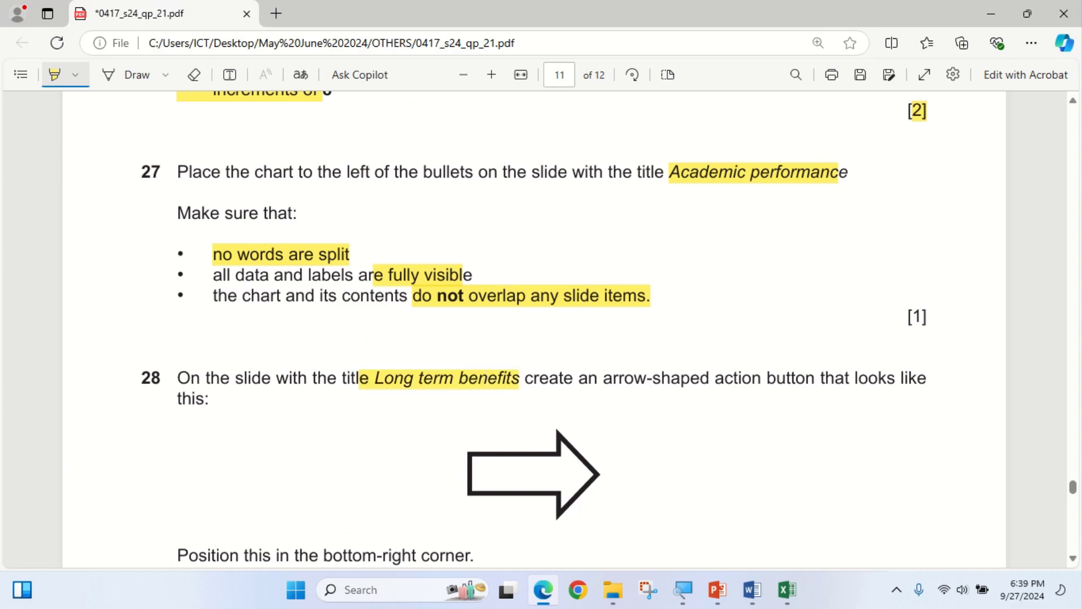
left_click(544, 589)
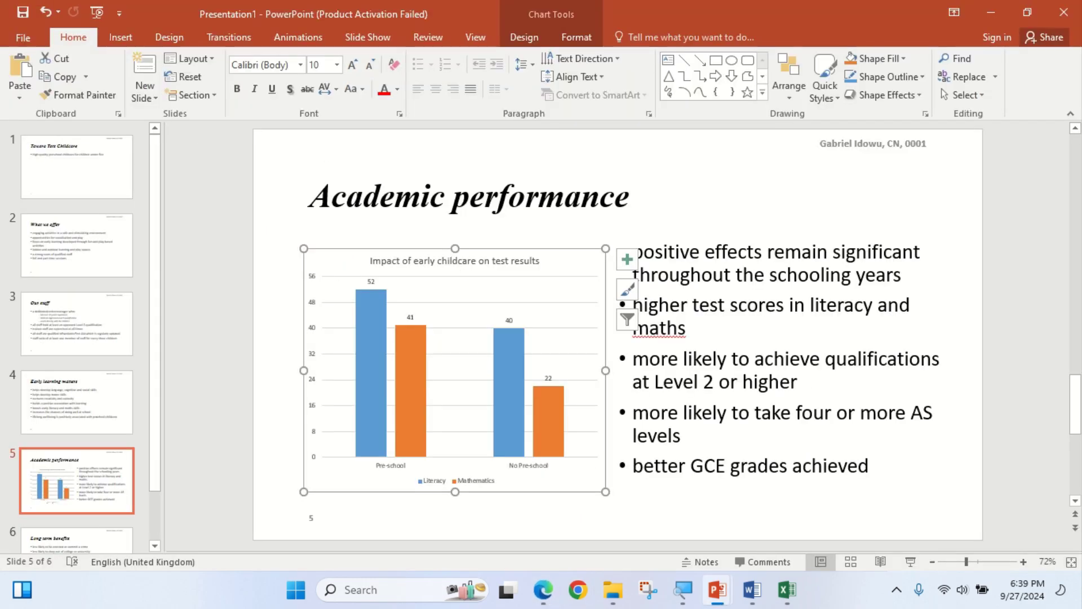
scroll(78, 402, "down", 2)
left_click(78, 499)
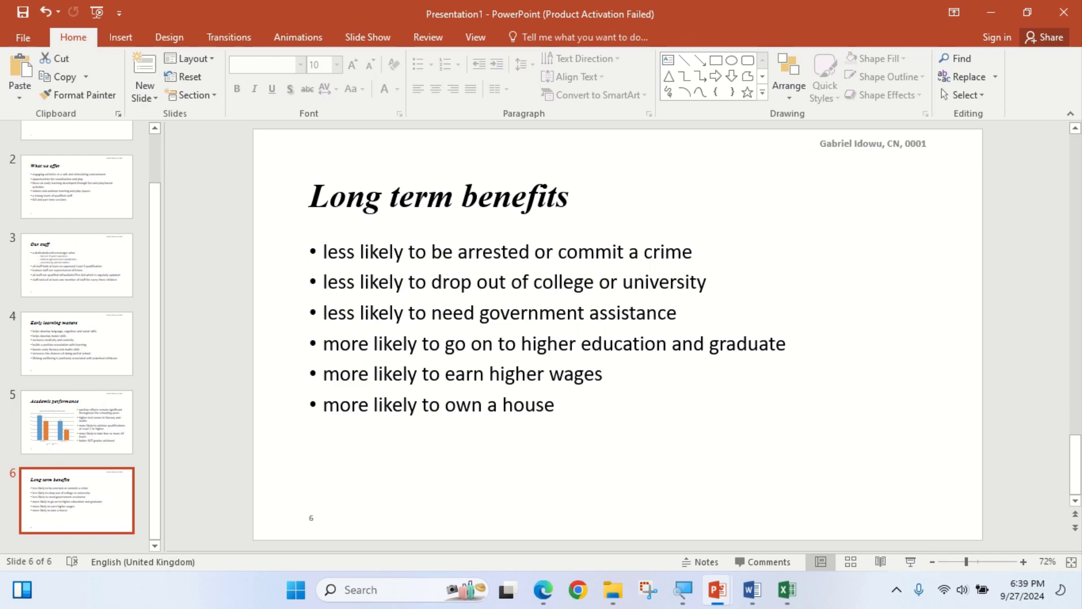
Following question 28 in the Edge paper, draw a right block arrow about 3.44" by 1.56" in the bottom-right corner of the PowerPoint slide.
left_click(544, 590)
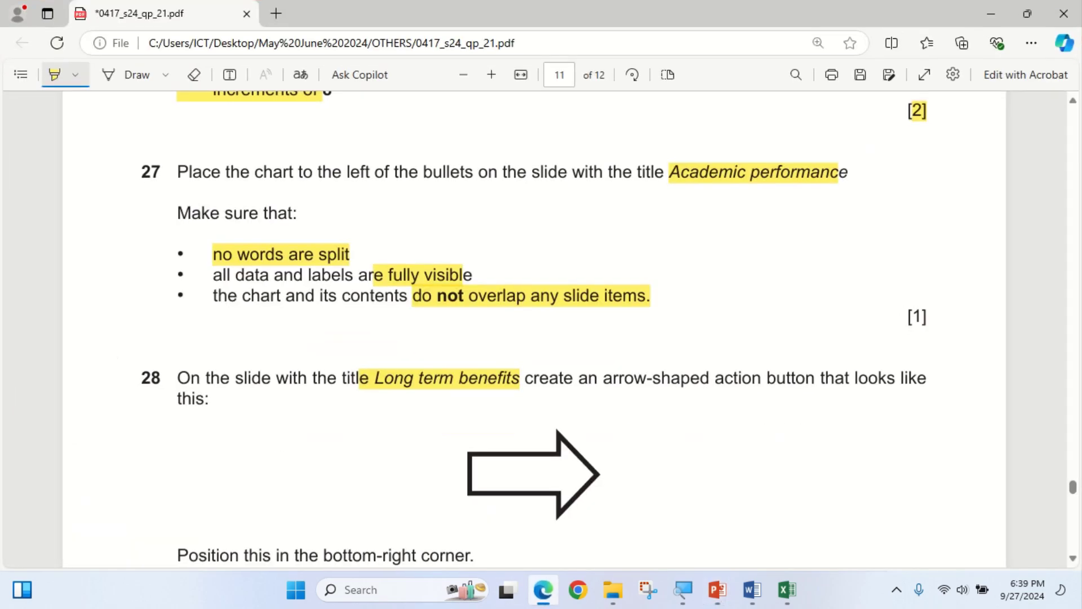
left_click(543, 590)
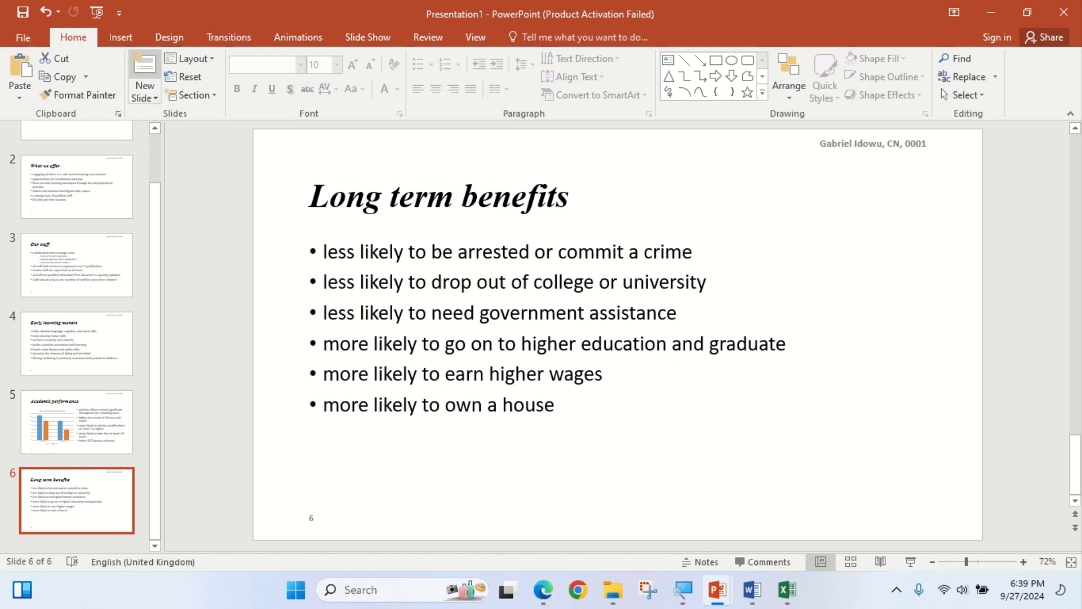
left_click(120, 37)
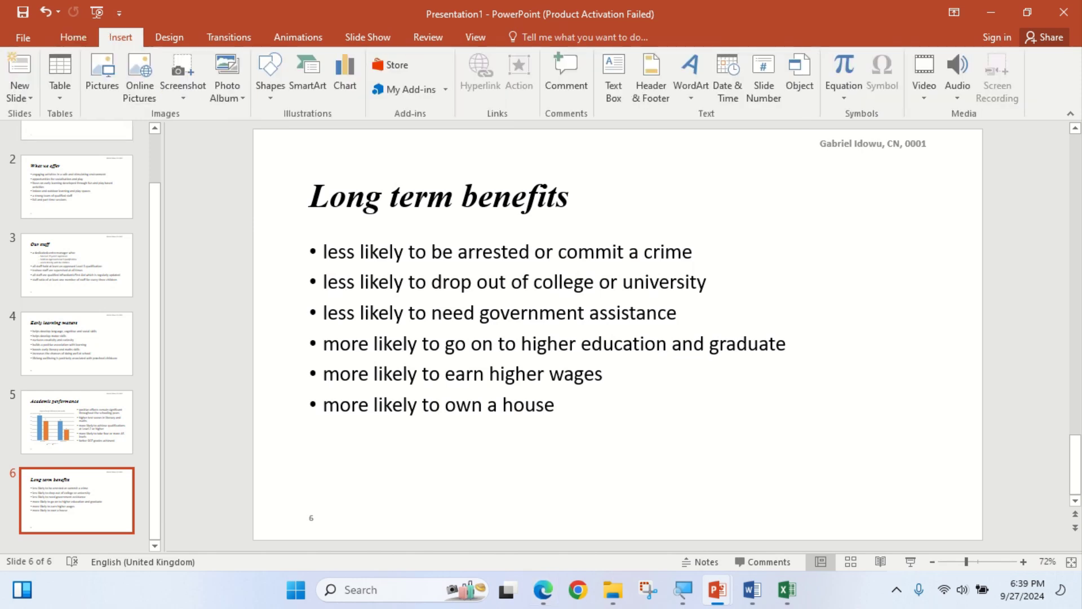
left_click(270, 76)
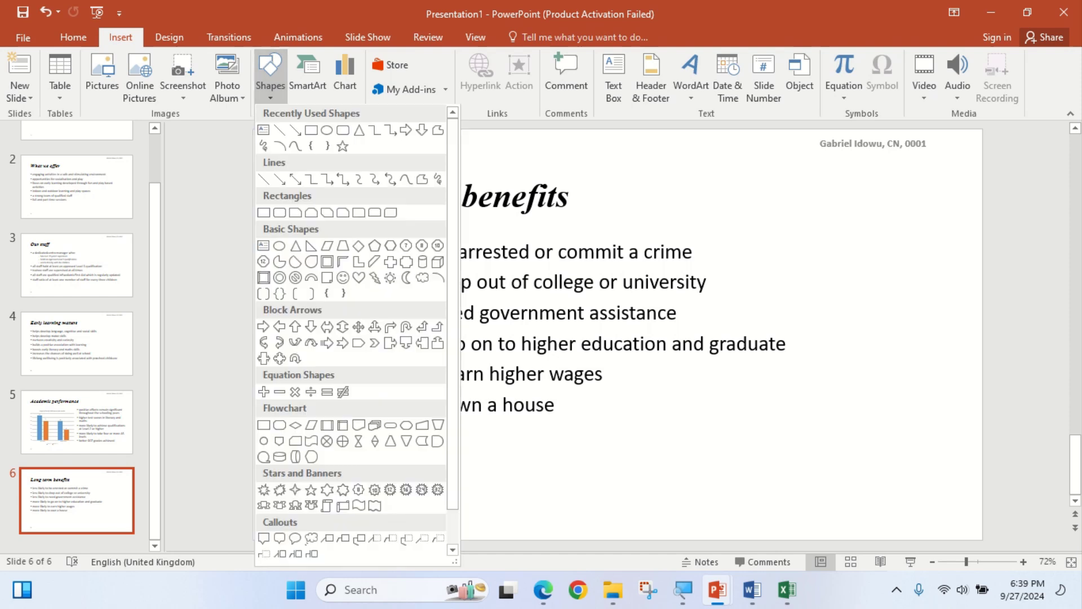
scroll(390, 490, "down", 1)
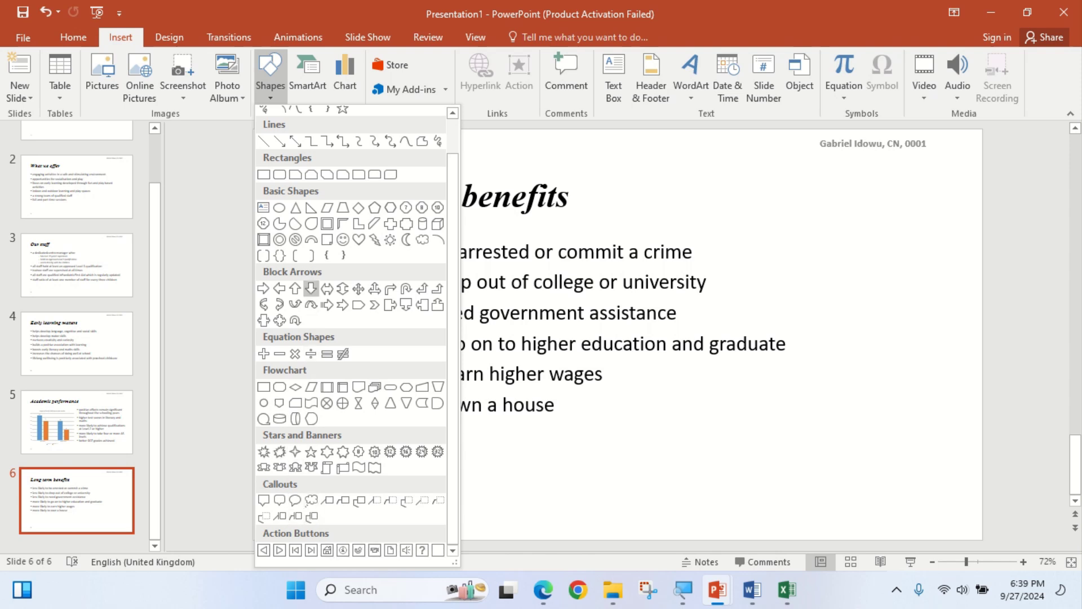
left_click(279, 289)
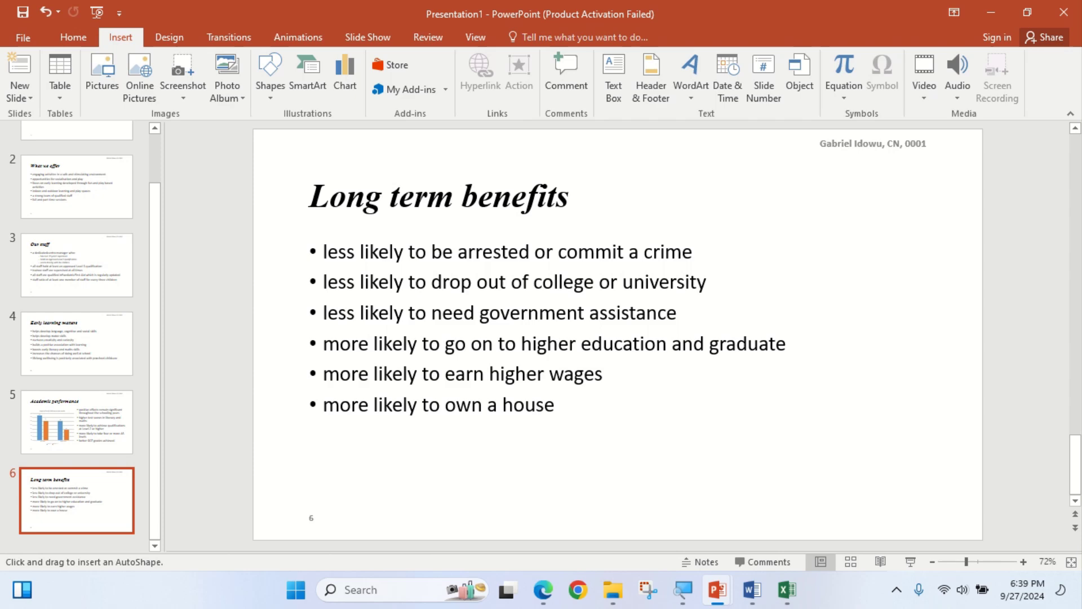
mouse_move(733, 453)
left_mouse_down()
mouse_move(897, 499)
mouse_move(926, 527)
mouse_move(922, 538)
left_mouse_up()
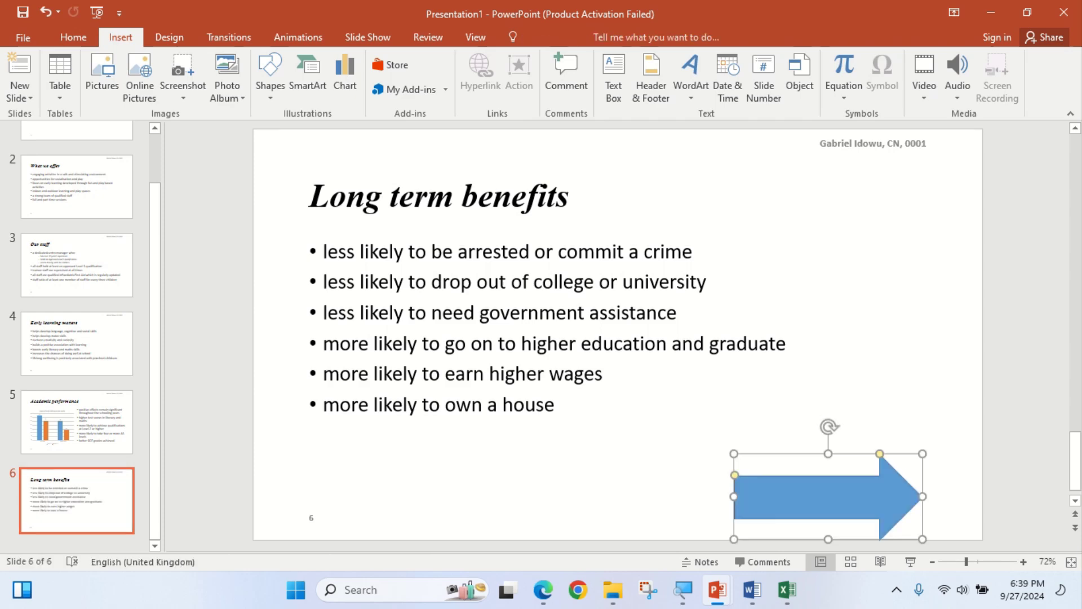
Compare the arrow with the one pictured in the Edge question paper, and give it no fill and a black outline in PowerPoint.
left_click(543, 589)
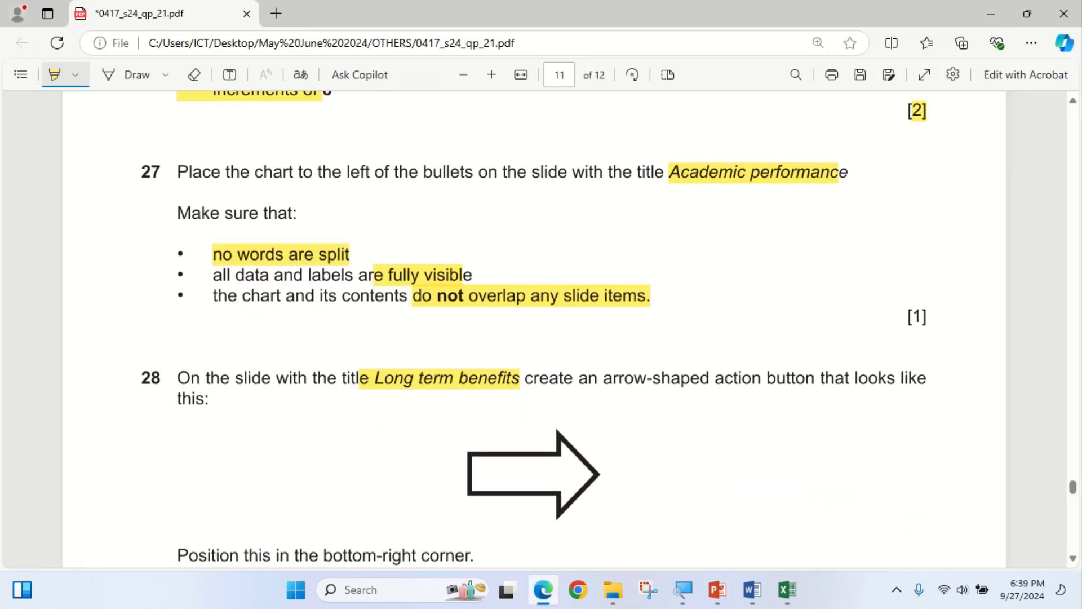
key("alt+Tab")
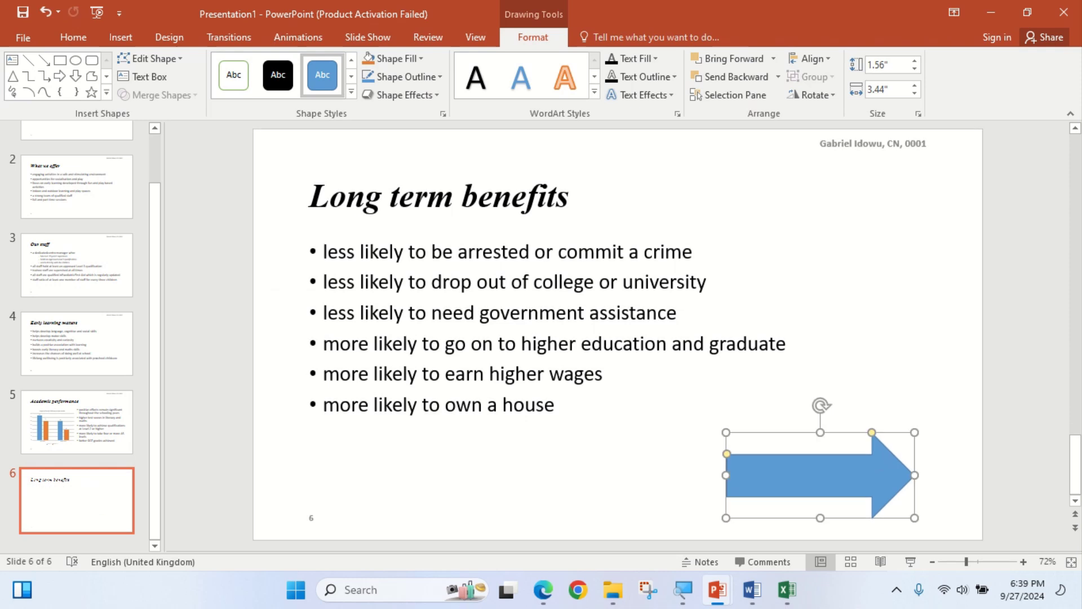
left_click(394, 58)
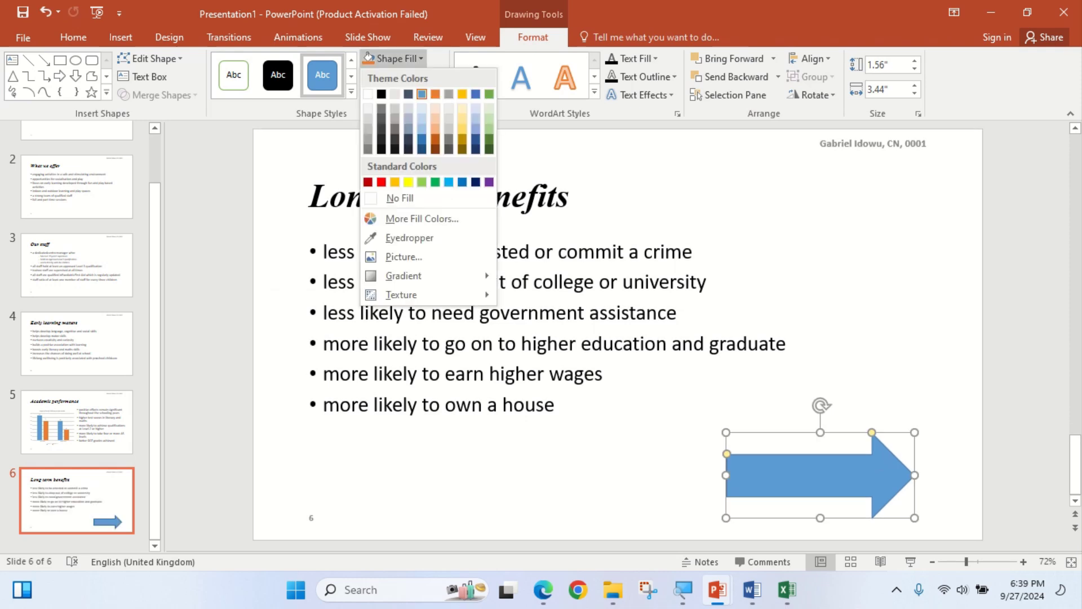
left_click(394, 198)
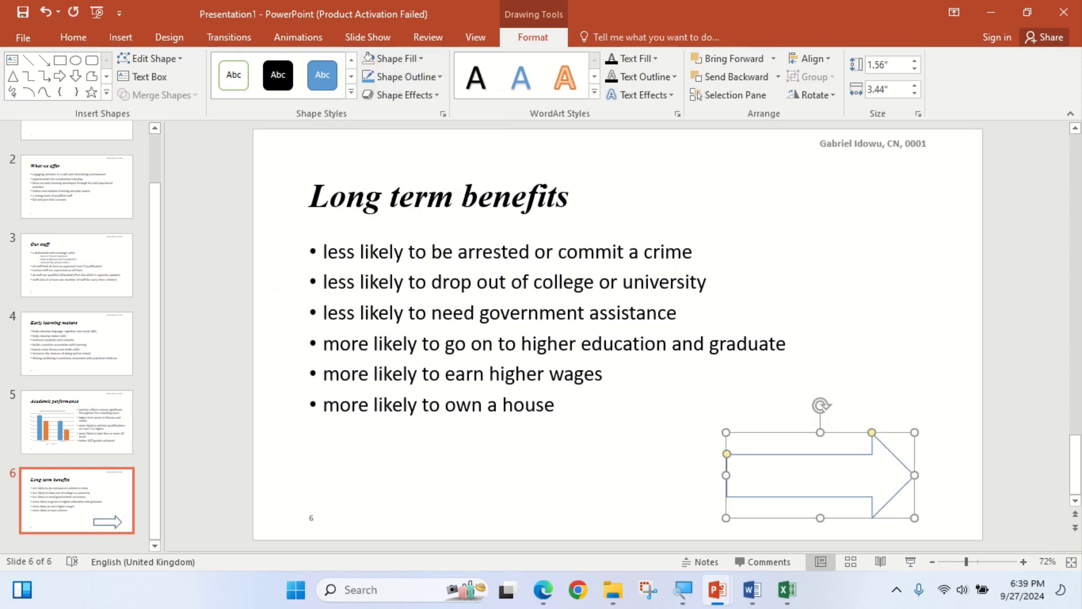
left_click(405, 77)
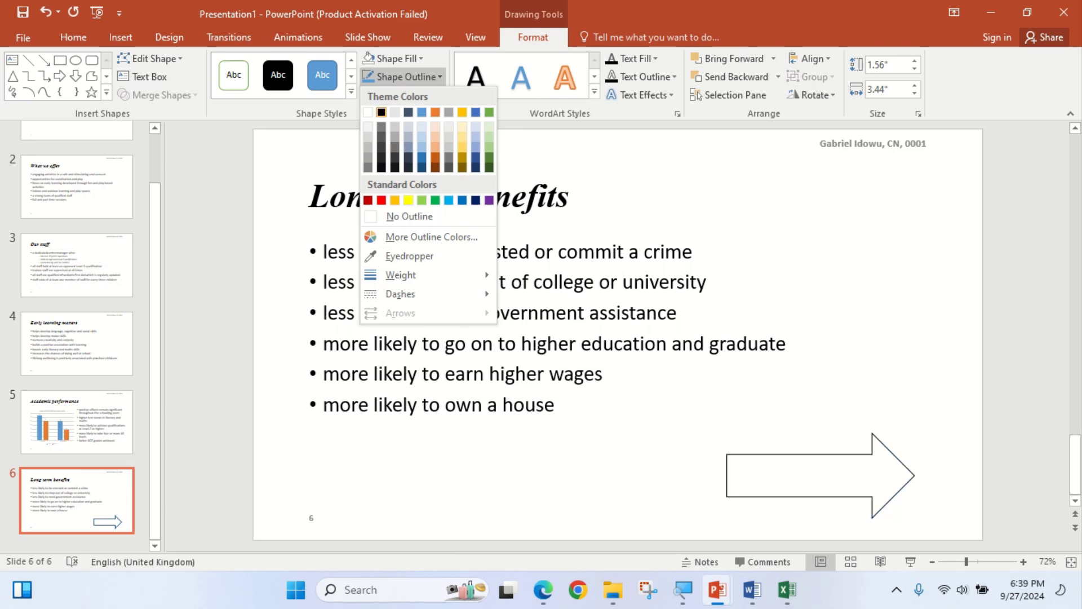
left_click(382, 112)
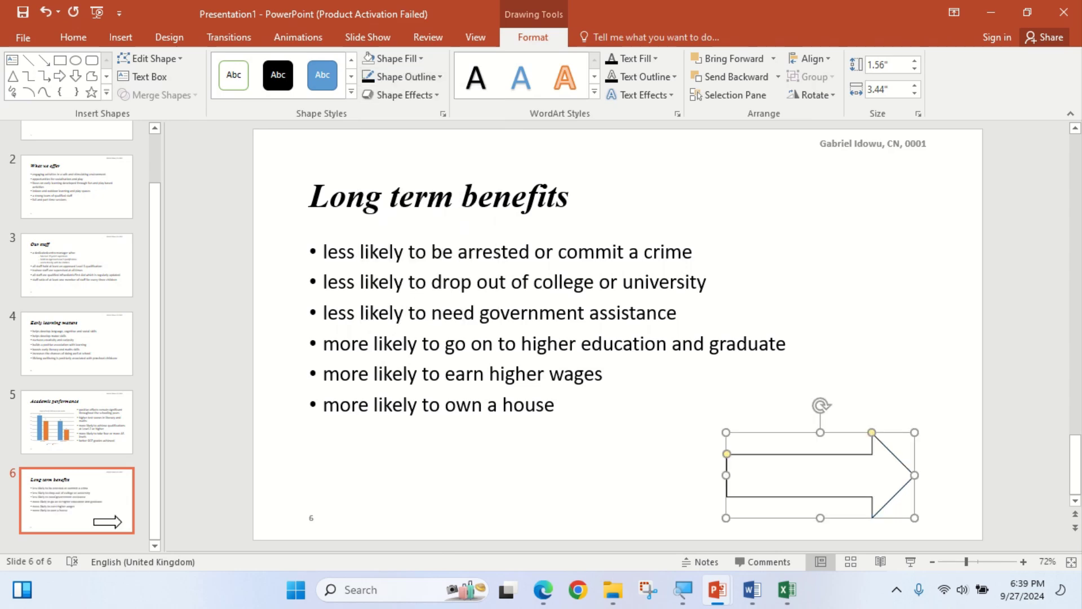
In the Edge question paper, highlight question 28's “opens the document with the file name j2421lifelong.csv” and select the file name.
left_click(542, 590)
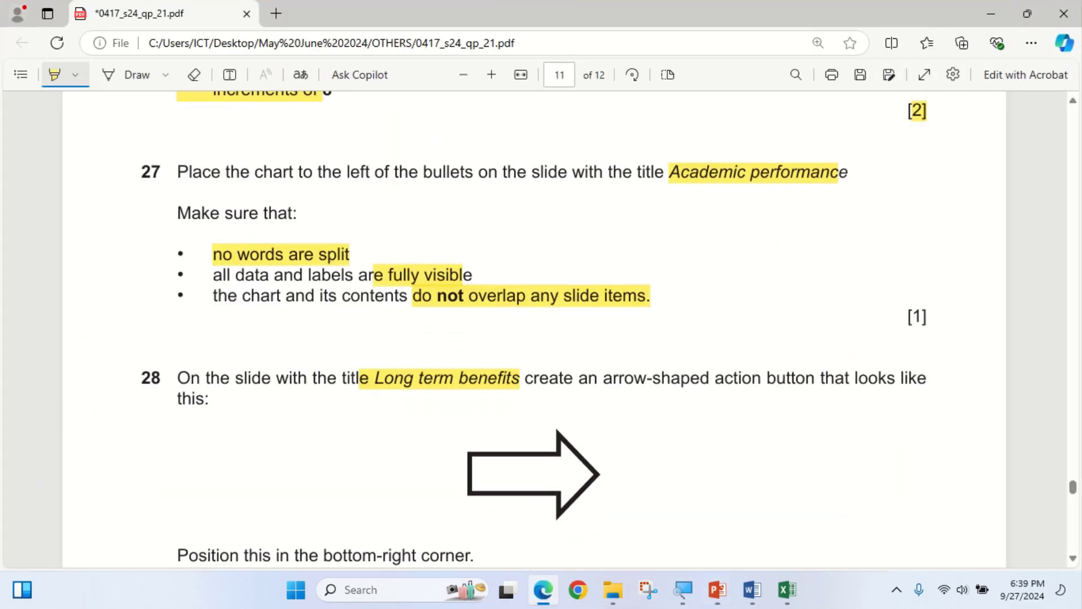
scroll(556, 428, "down", 1)
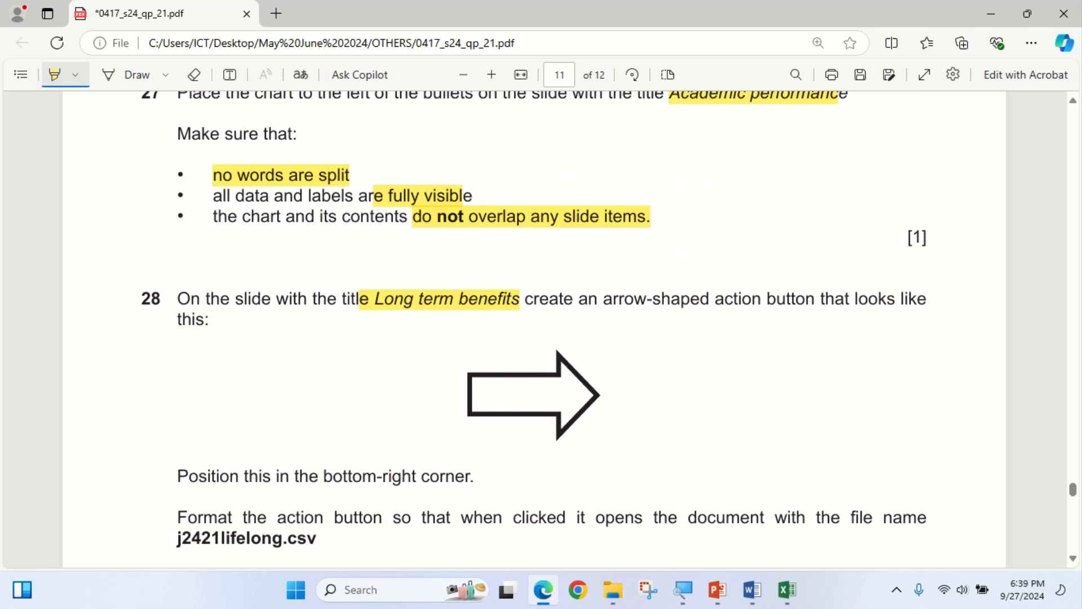
left_click_drag(596, 517, 929, 518)
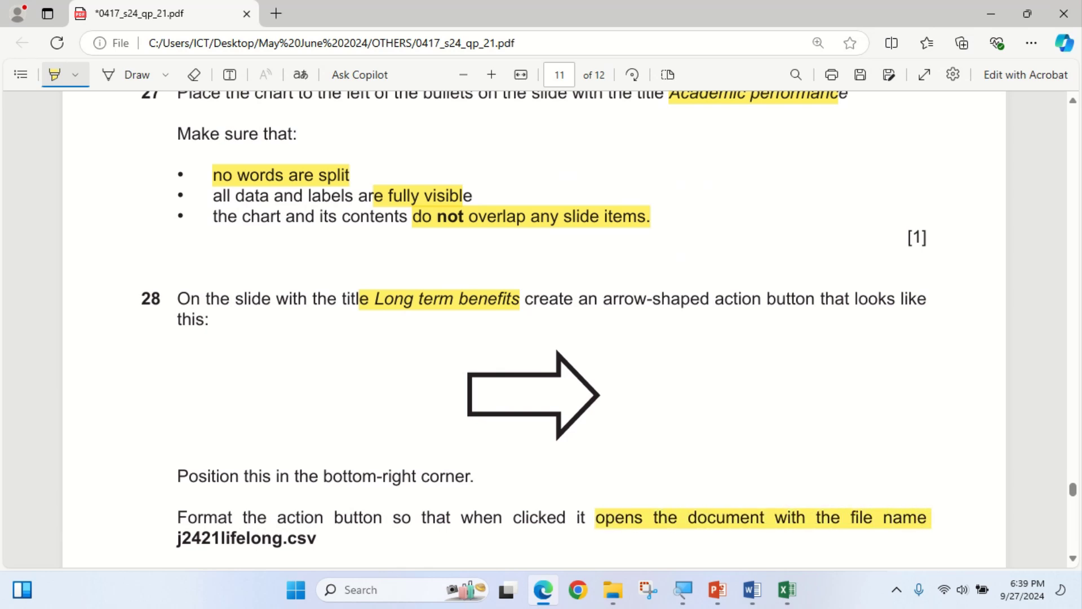
left_click_drag(177, 538, 317, 538)
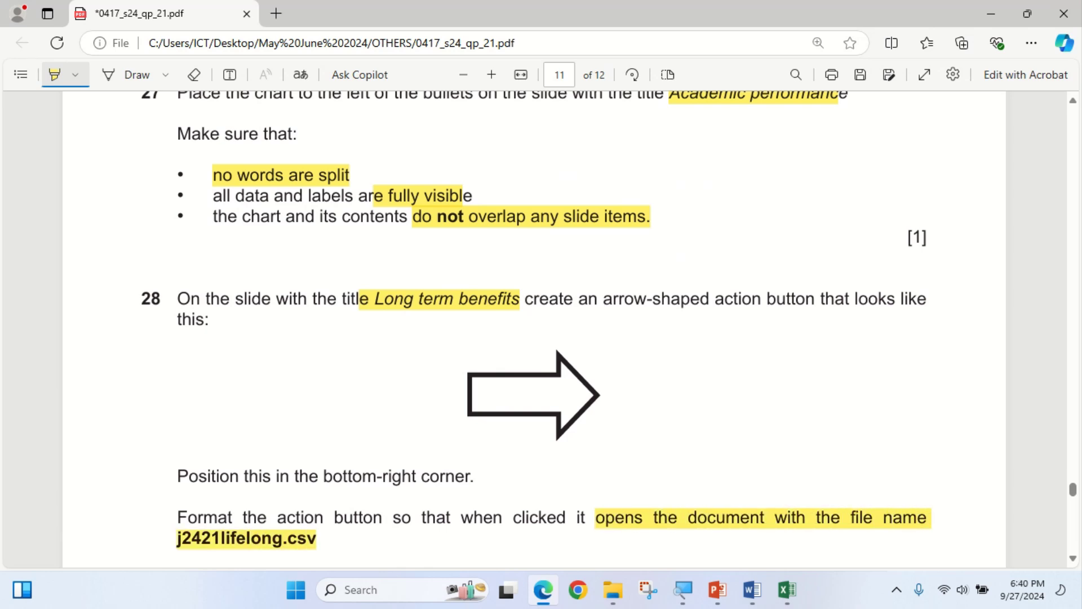
left_click(55, 75)
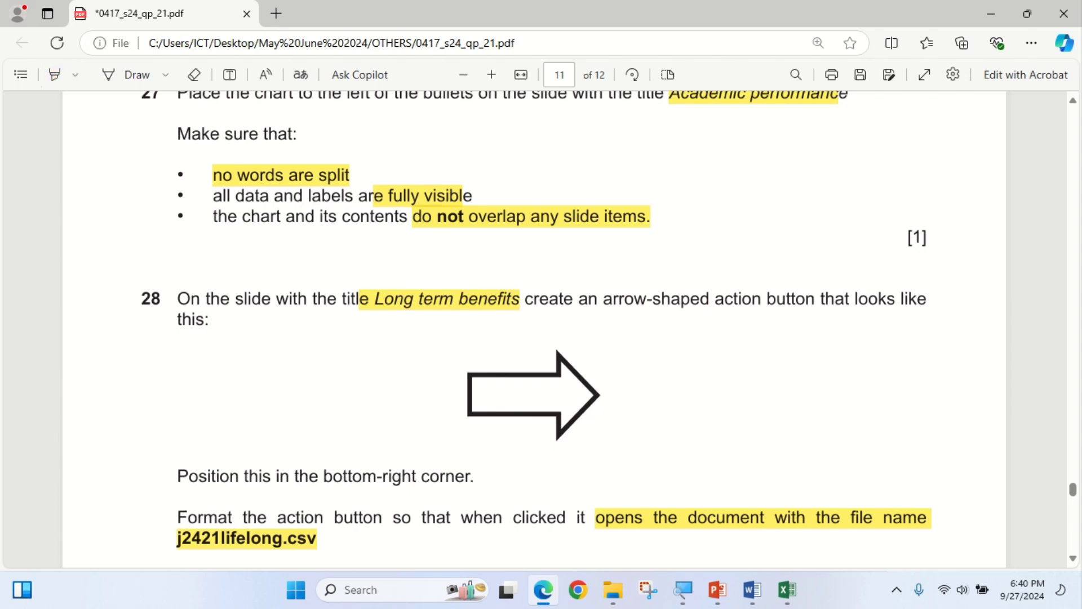
left_click_drag(177, 538, 316, 538)
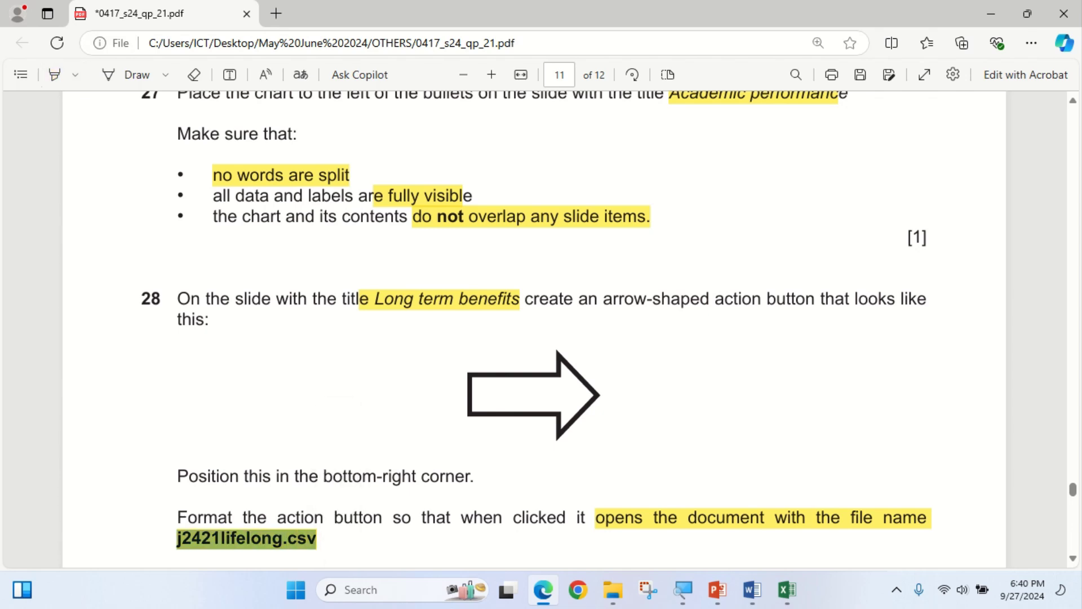
In PowerPoint, move the arrow slightly up and set its outline weight to 3 pt, checking it against the pictured arrow in Edge.
left_click(543, 589)
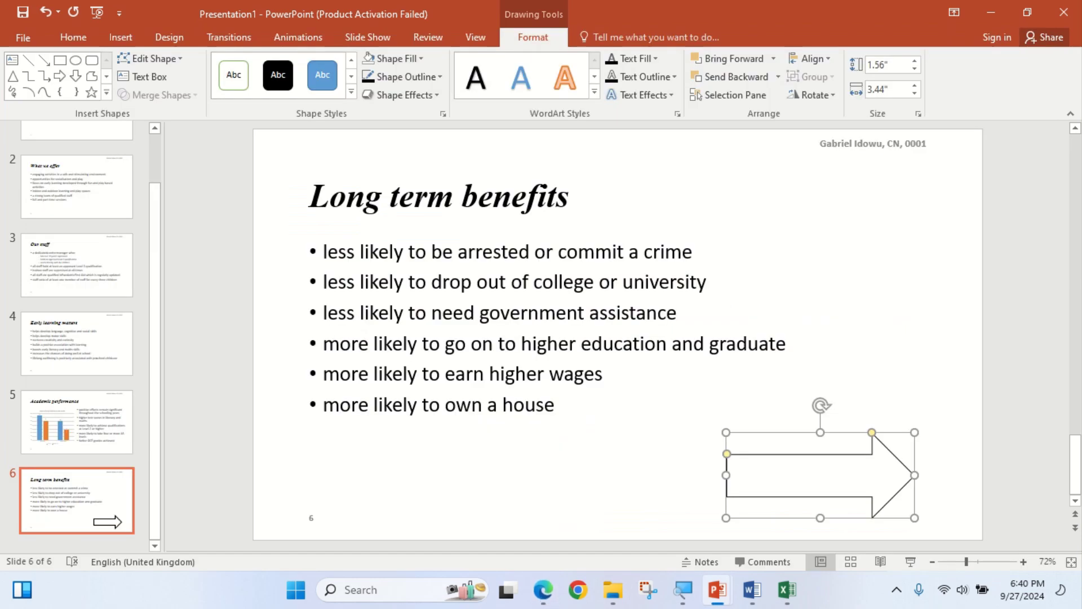
left_click_drag(800, 476, 802, 465)
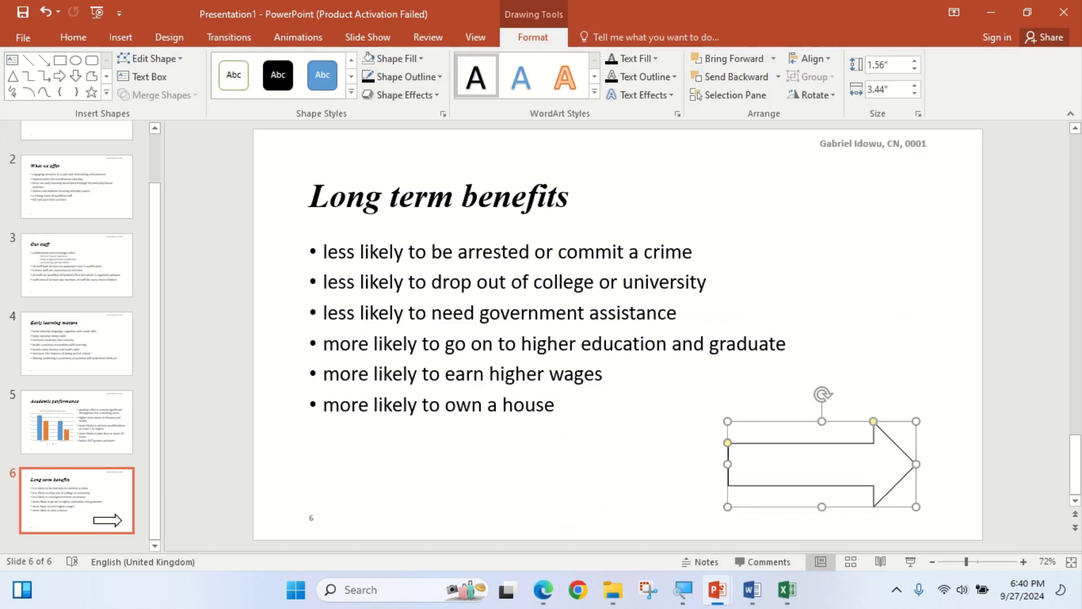
left_click(406, 77)
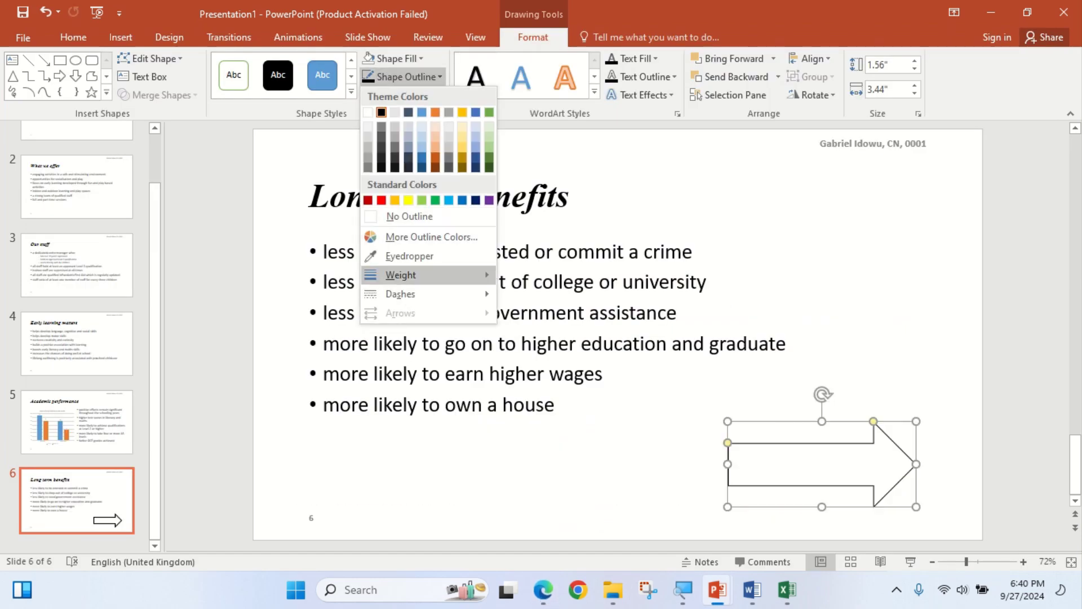
mouse_move(400, 275)
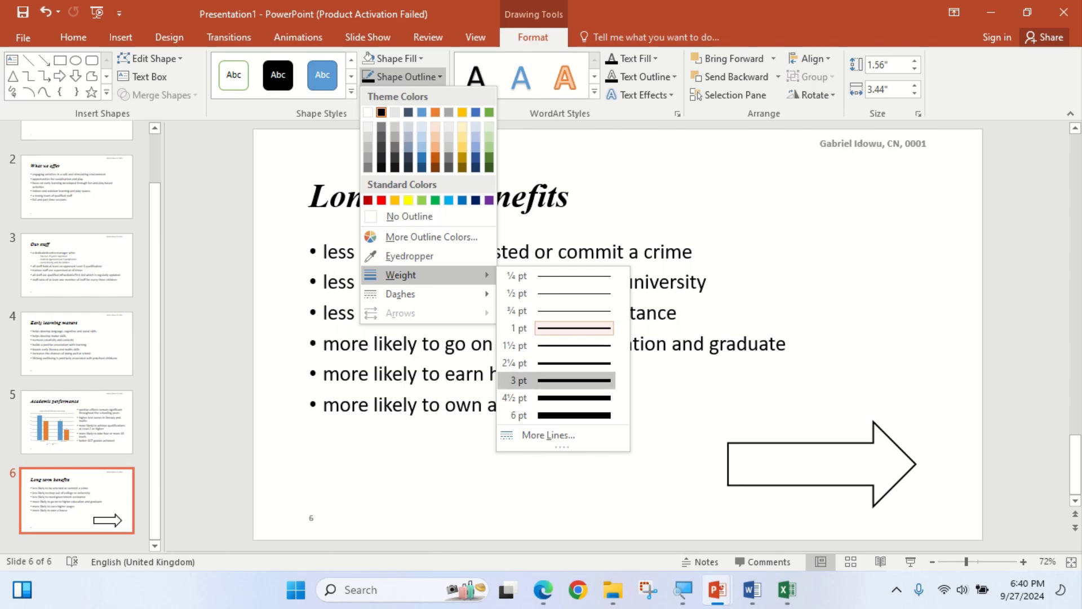
left_click(570, 380)
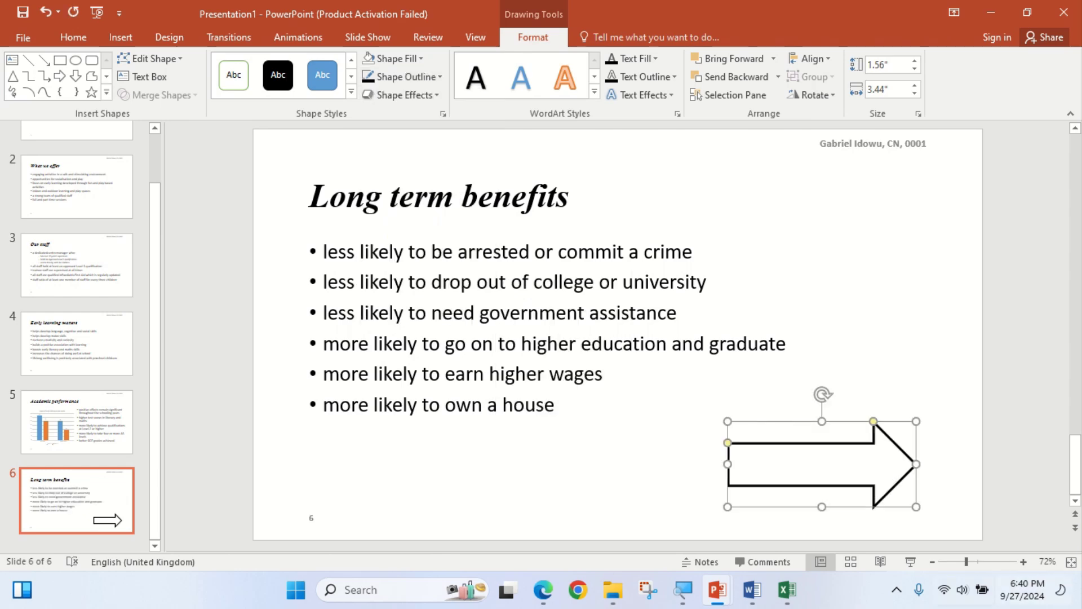
left_click(542, 590)
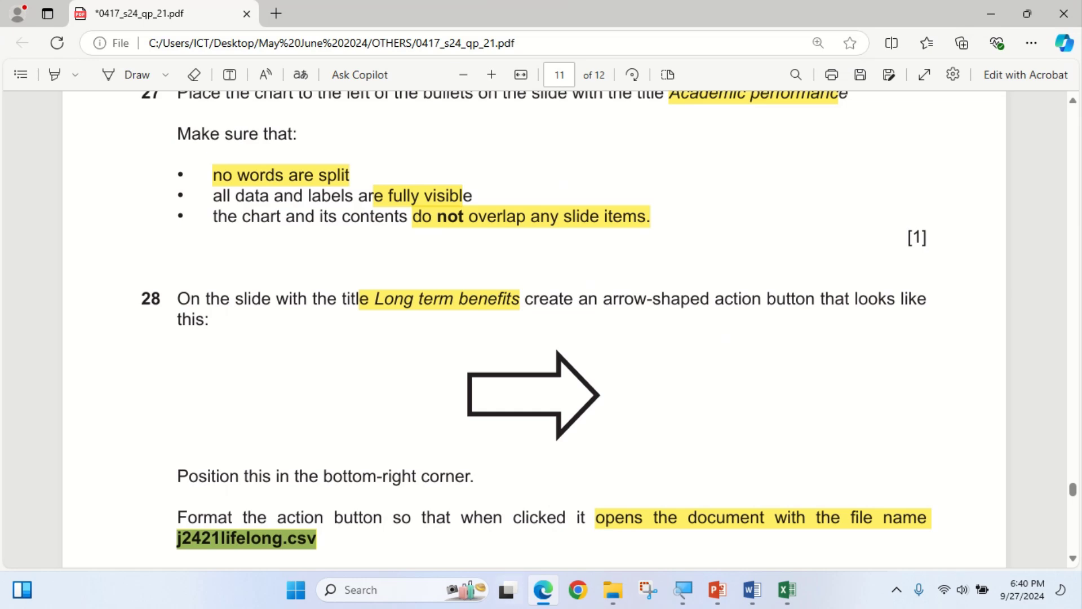
left_click(717, 590)
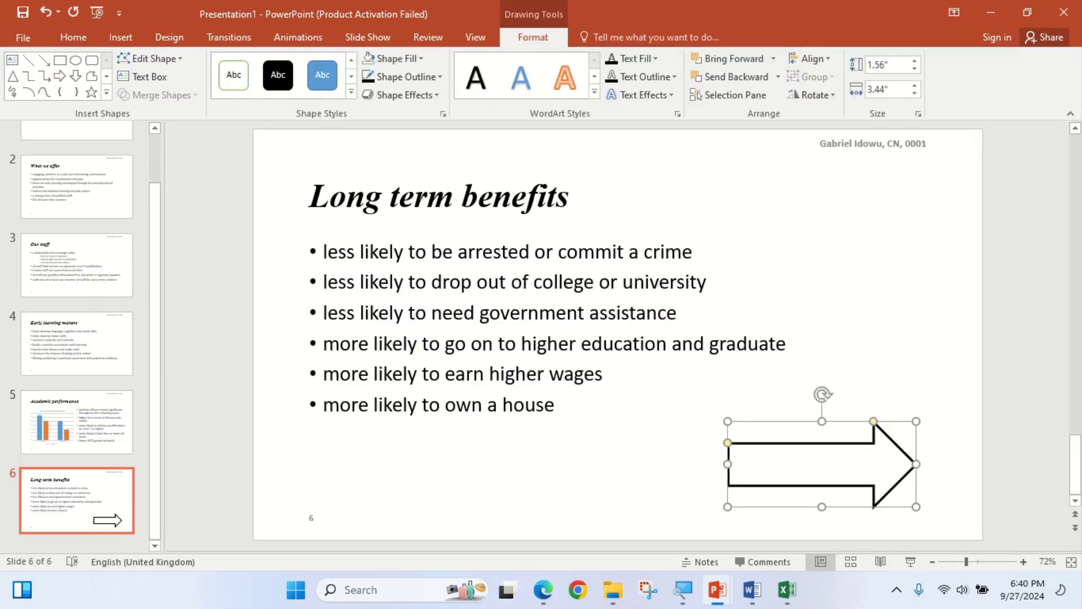